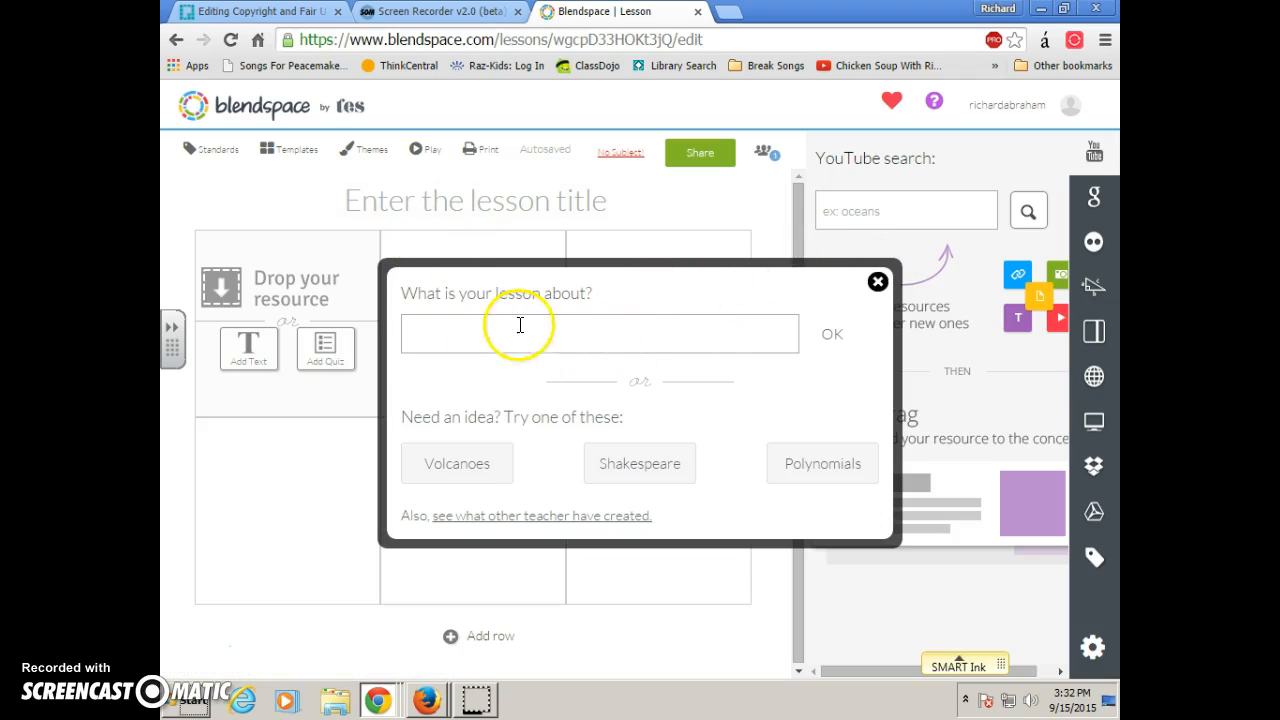
Step: Set the lesson topic to "Being a Peacemaker" and apply the Bar template to the lesson
{"action": "left_click", "coordinate": [454, 336]}
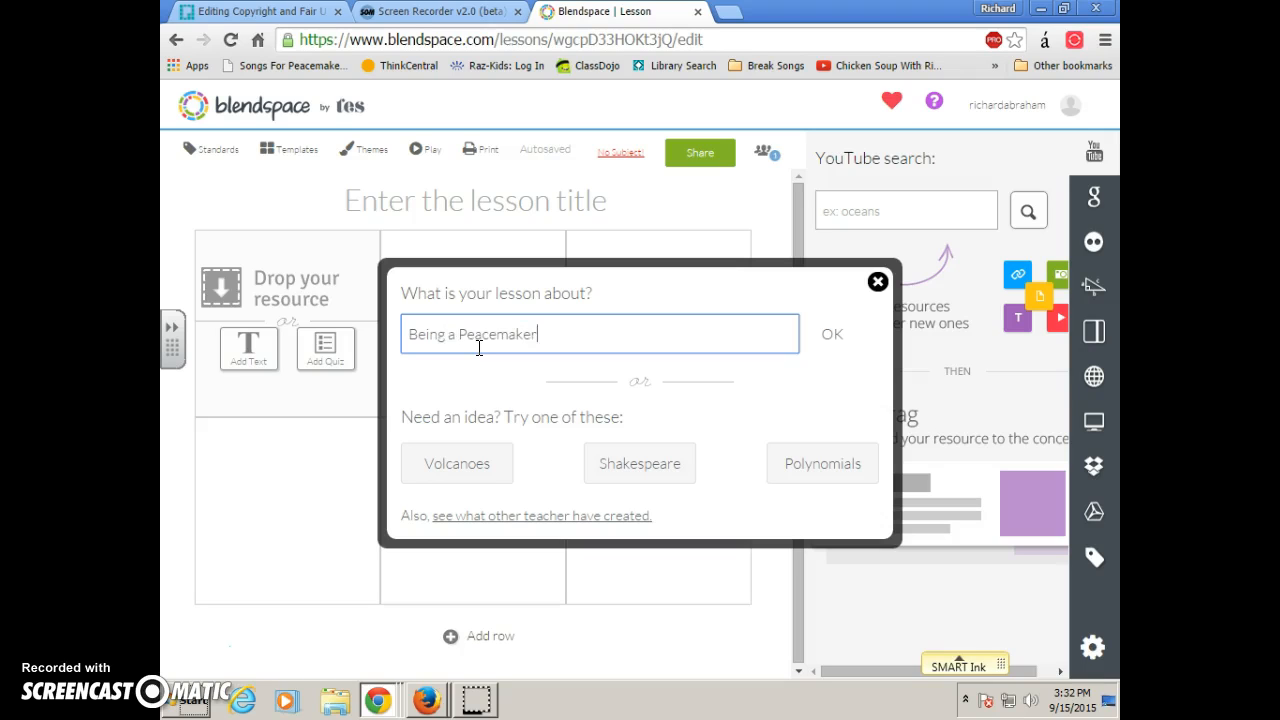
{"action": "left_click", "coordinate": [831, 336]}
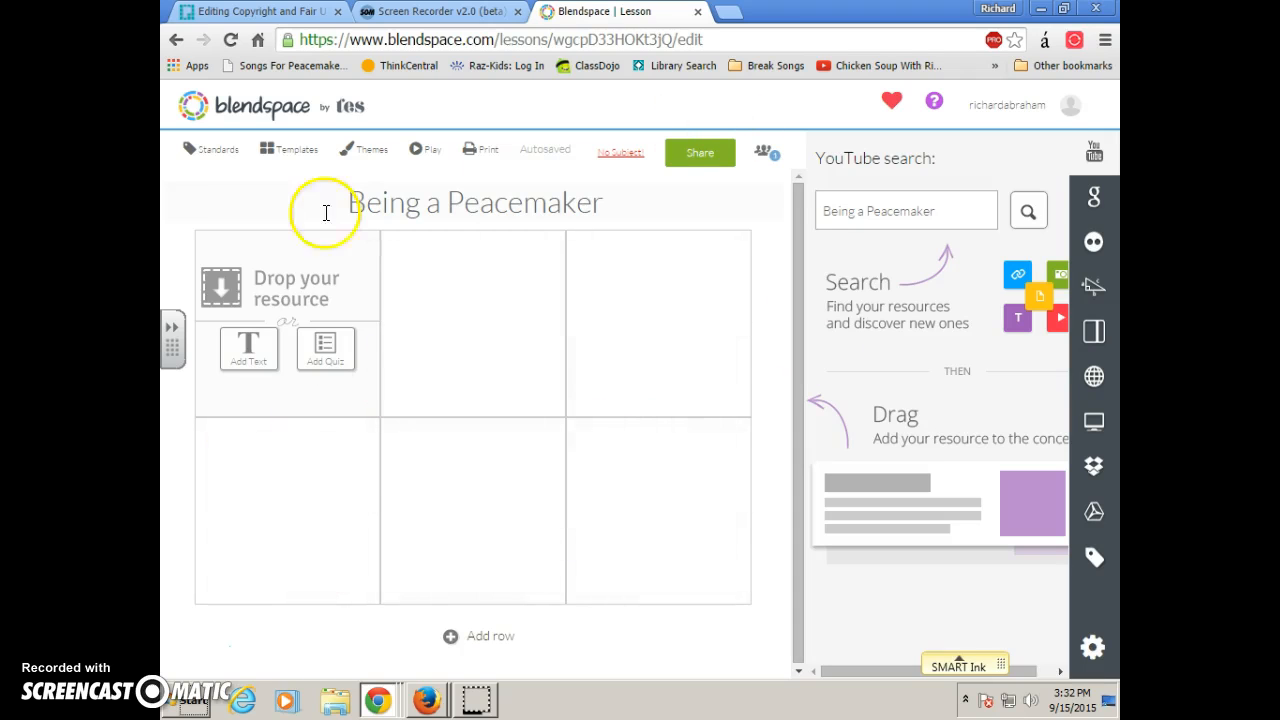
{"action": "left_click", "coordinate": [283, 160]}
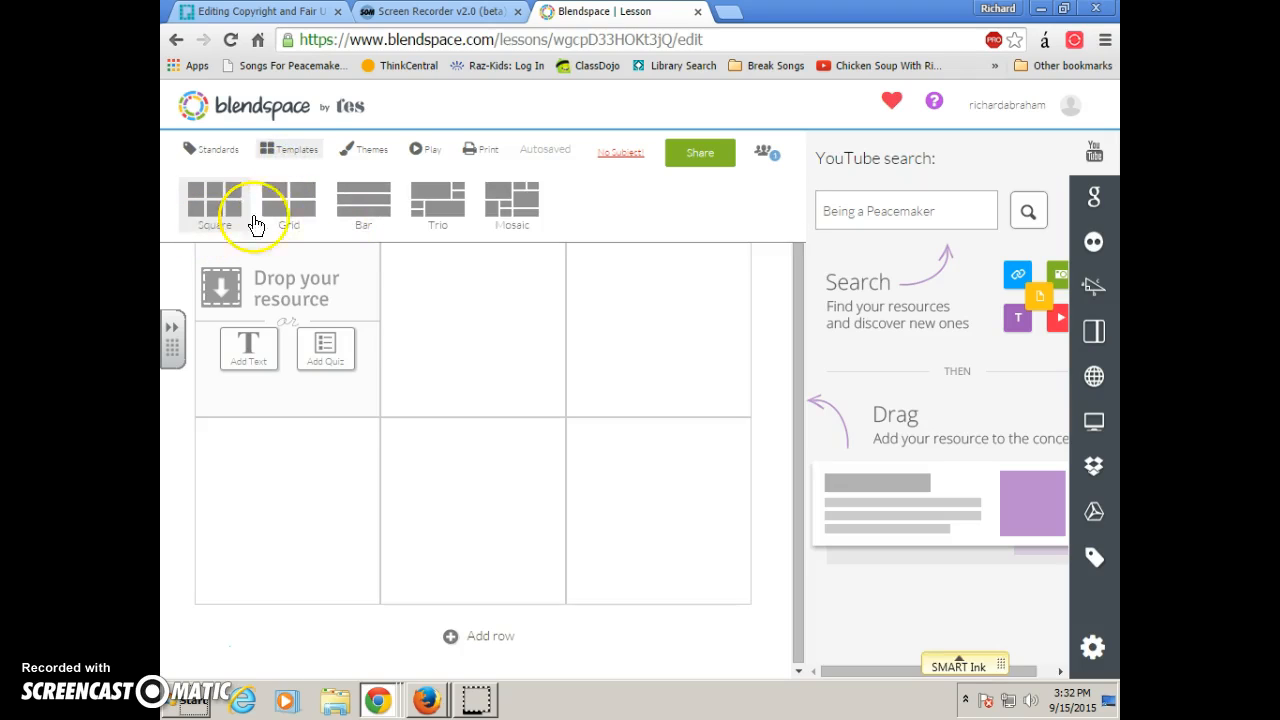
{"action": "left_click", "coordinate": [341, 215]}
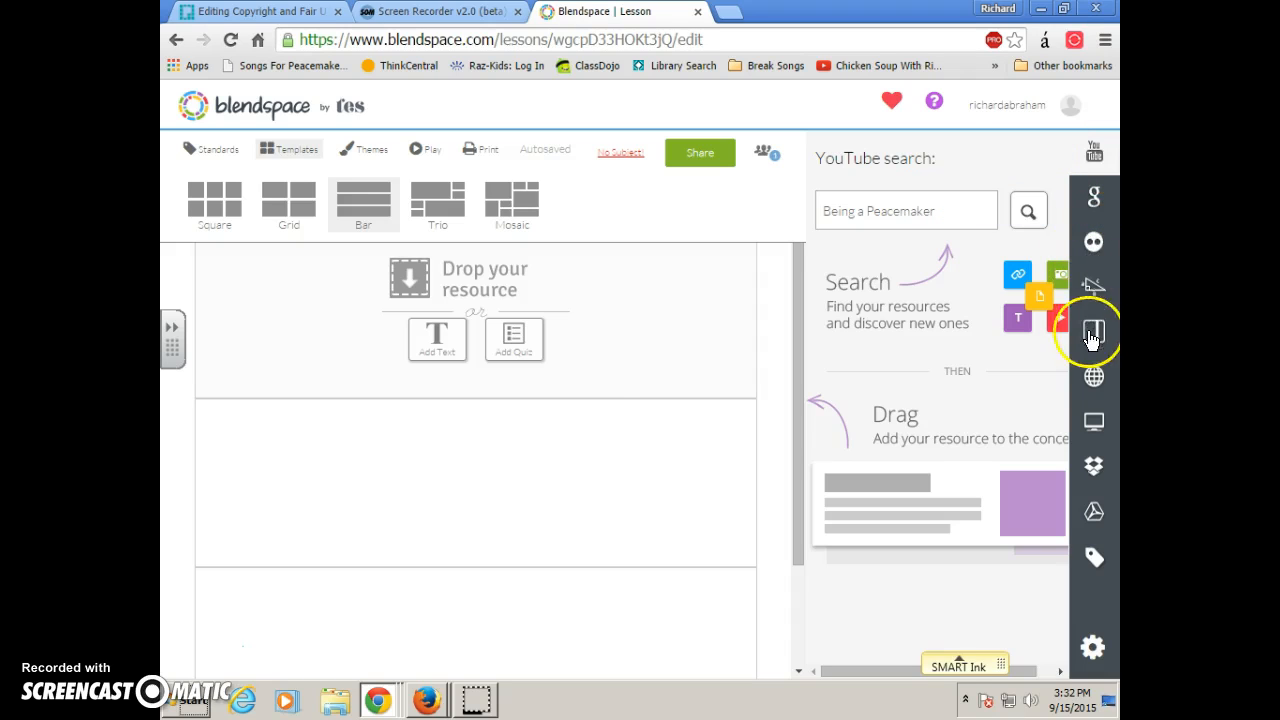
{"action": "mouse_move", "coordinate": [518, 415]}
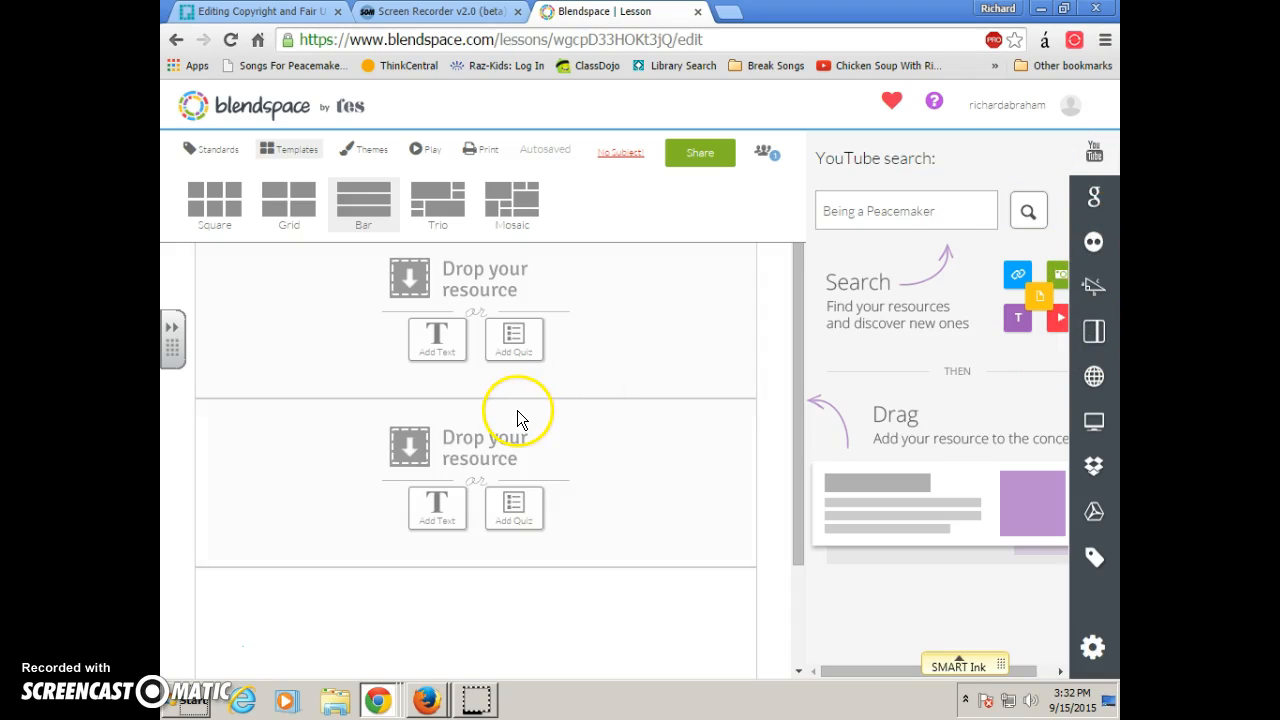
Step: Search YouTube for "Case Crusaders" from the lesson's resource search
{"action": "left_click", "coordinate": [1097, 155]}
{"action": "left_click", "coordinate": [1098, 160]}
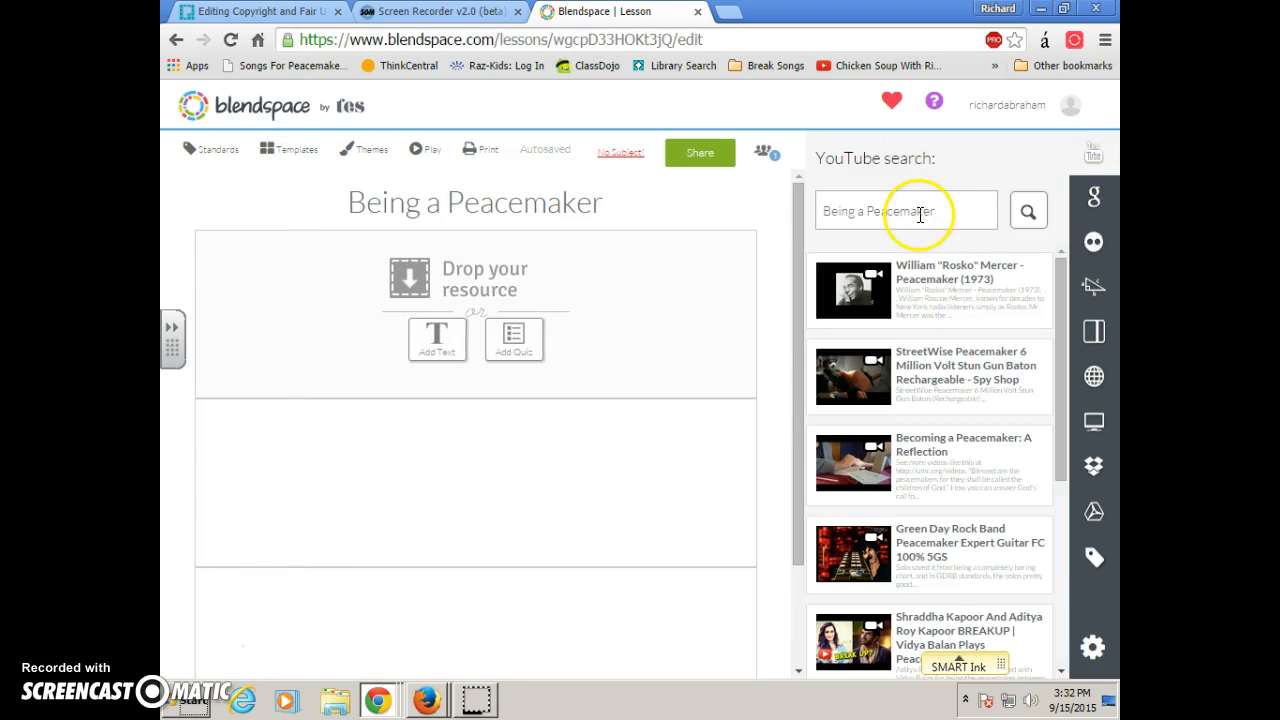
{"action": "left_click_drag", "start_coordinate": [971, 211], "coordinate": [770, 219]}
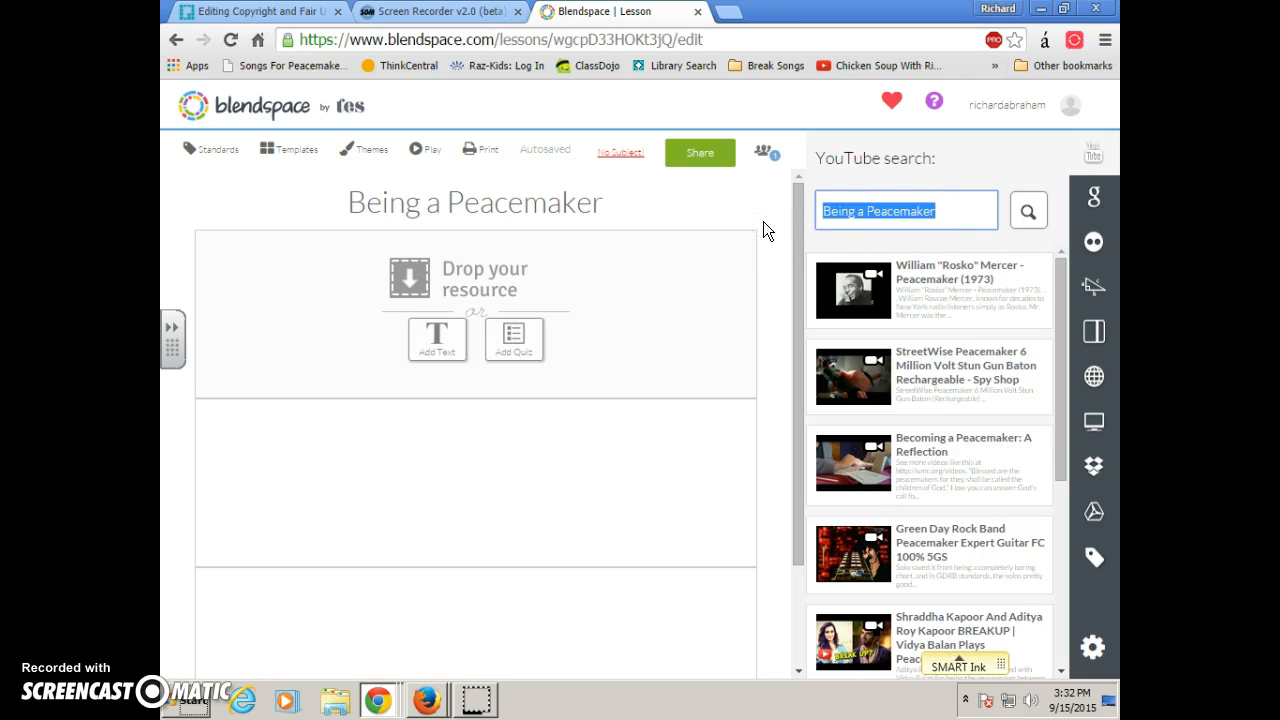
{"action": "type", "text": "Case C"}
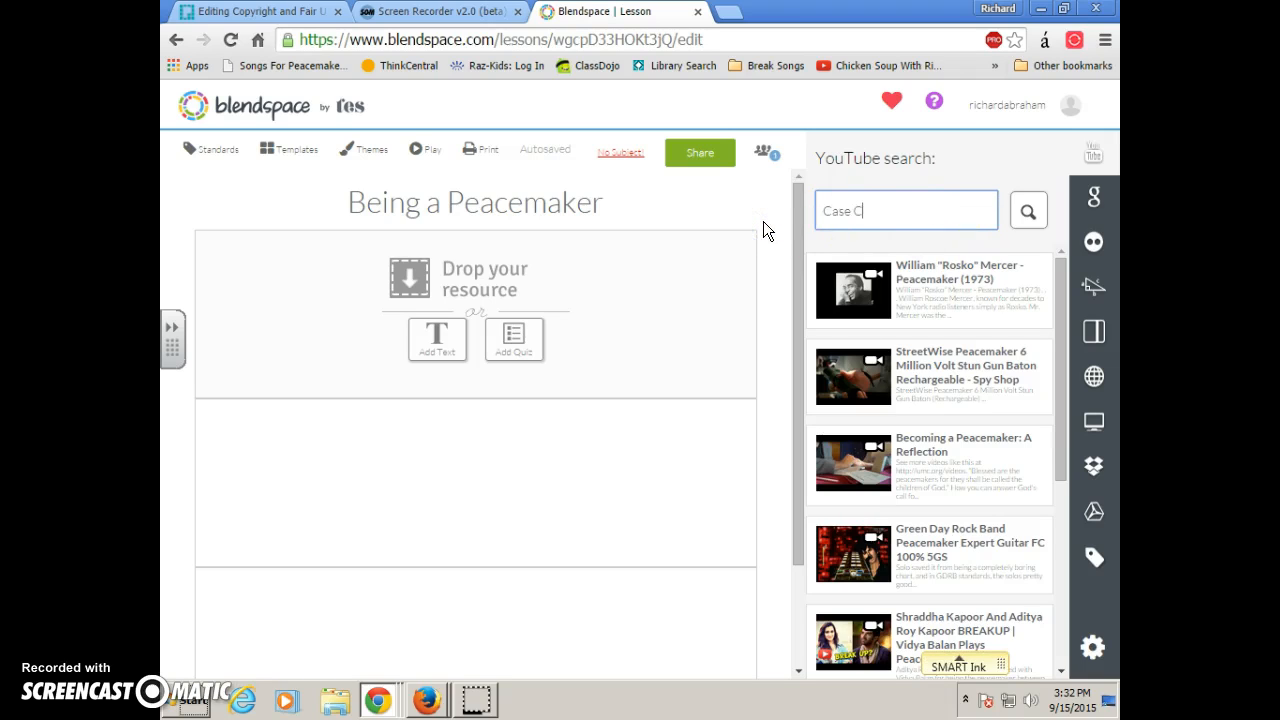
{"action": "type", "text": "rusaders"}
{"action": "key", "text": "Return"}
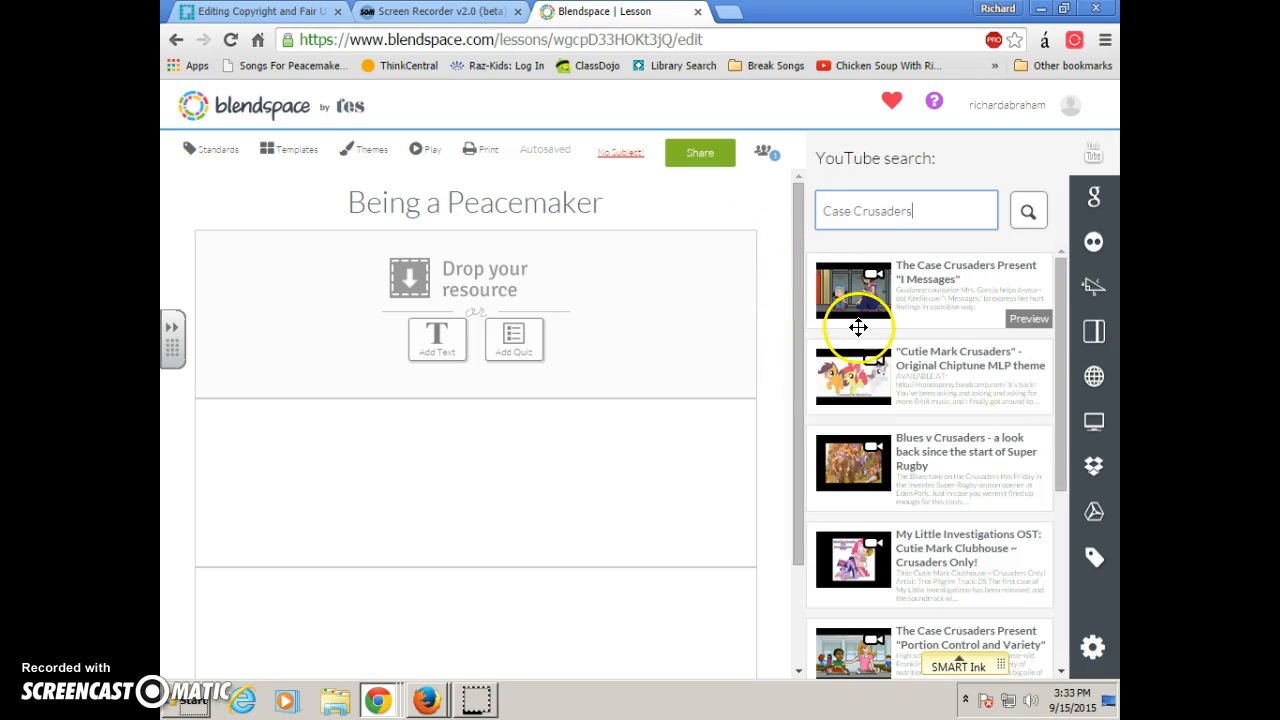
Step: Add the video The Case Crusaders Present "I Messages" to the first row of the lesson
{"action": "left_click_drag", "start_coordinate": [859, 320], "coordinate": [512, 303]}
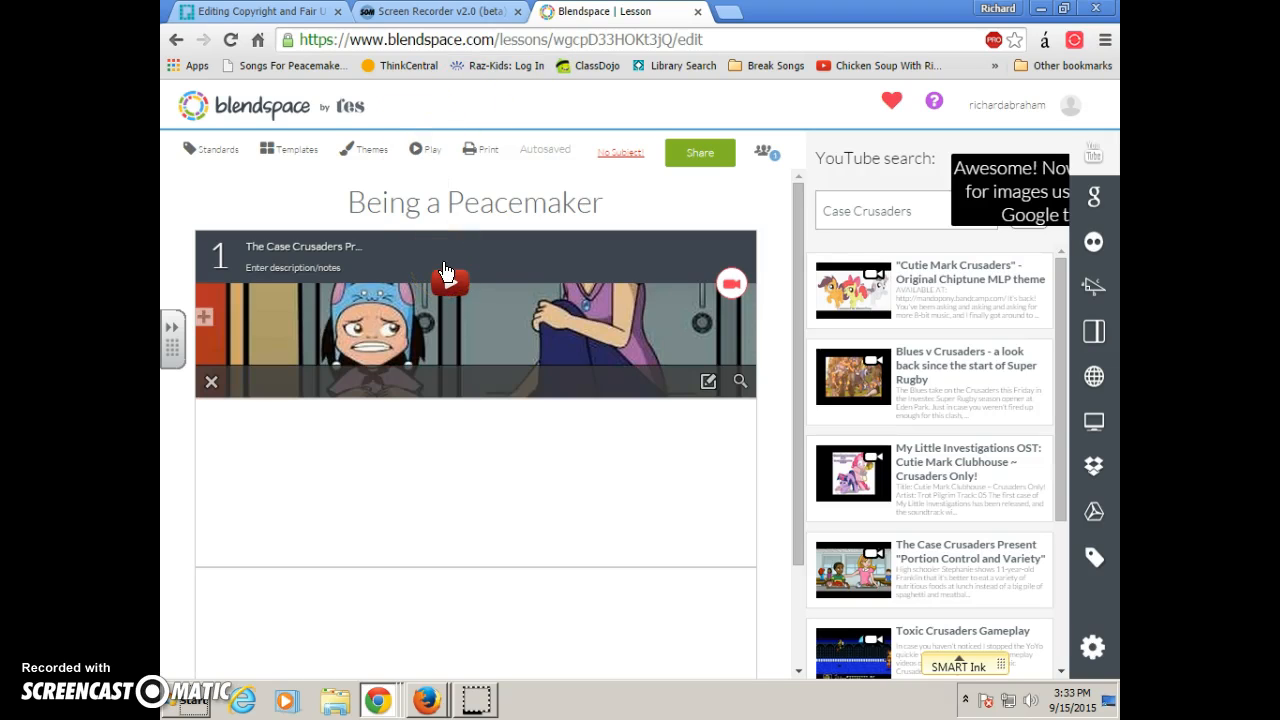
{"action": "left_click_drag", "start_coordinate": [700, 343], "coordinate": [669, 327]}
{"action": "left_click_drag", "start_coordinate": [669, 327], "coordinate": [477, 213]}
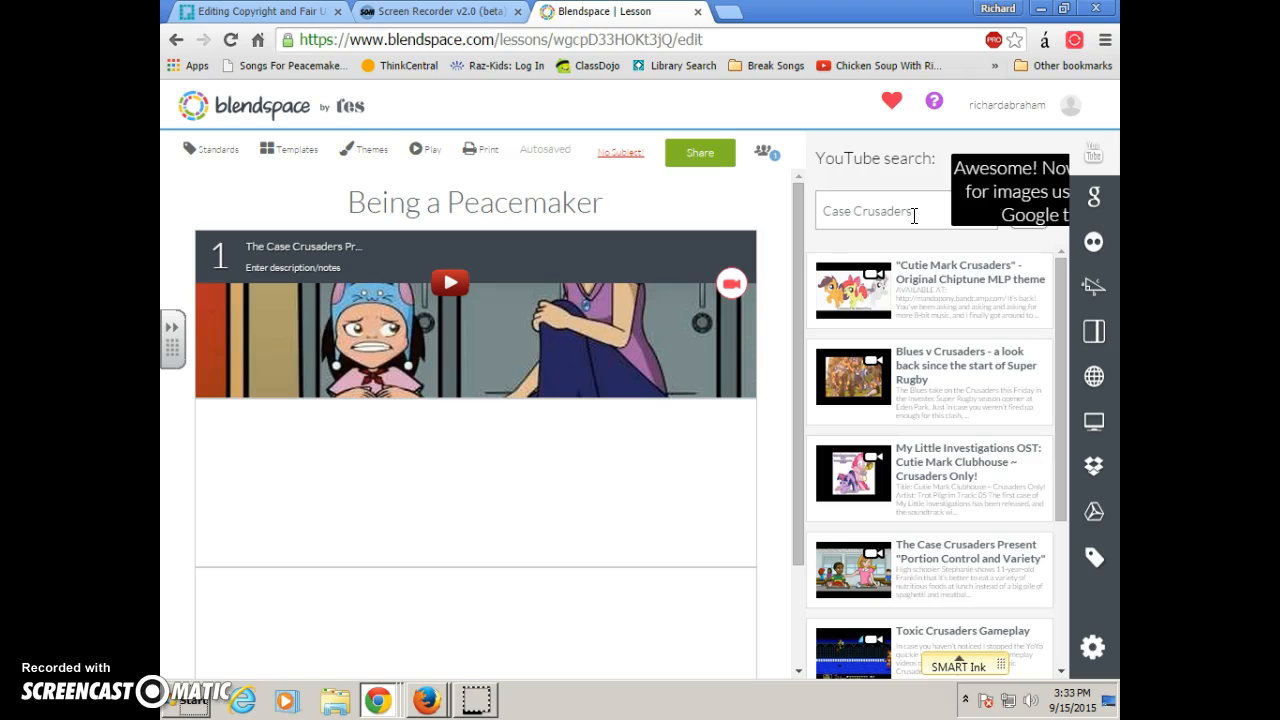
Step: Search Google Images for "Peacemaker peacebreaker"
{"action": "left_click", "coordinate": [913, 215]}
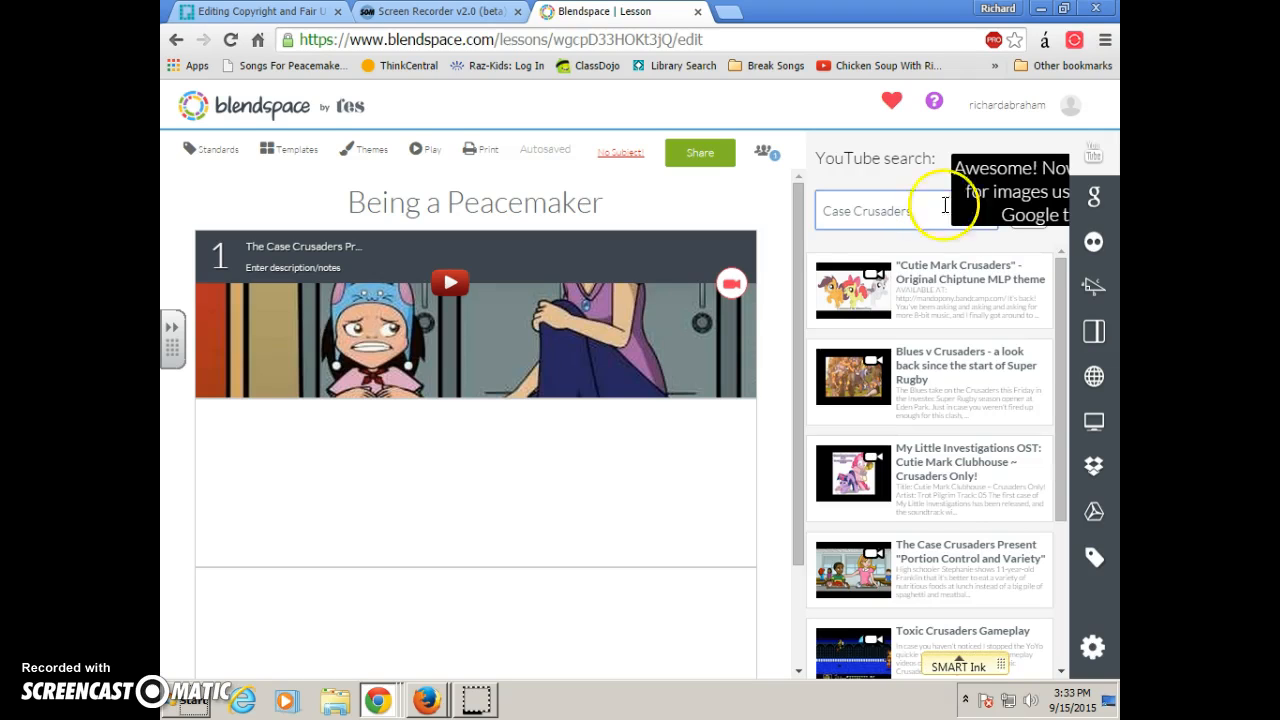
{"action": "left_click", "coordinate": [1088, 212]}
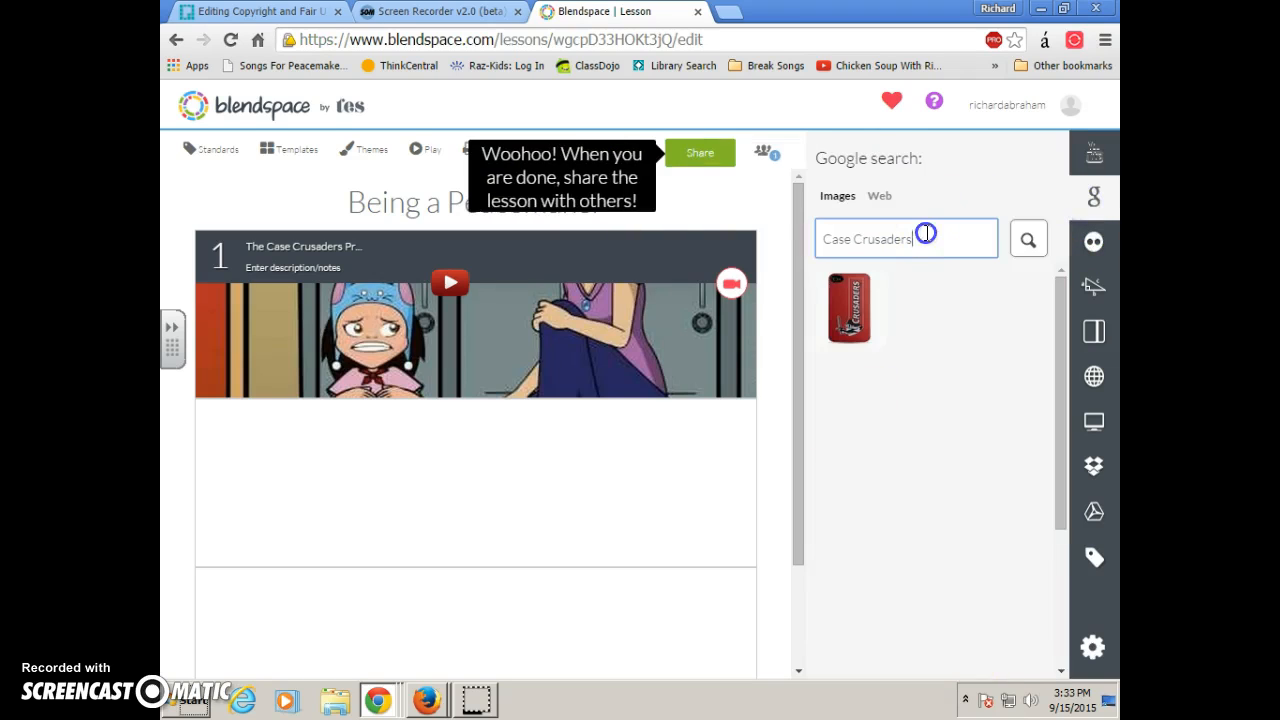
{"action": "key", "text": "BackSpace"}
{"action": "key", "text": "BackSpace"}
{"action": "key", "text": "BackSpace"}
{"action": "key", "text": "BackSpace"}
{"action": "key", "text": "BackSpace"}
{"action": "key", "text": "BackSpace"}
{"action": "key", "text": "BackSpace"}
{"action": "key", "text": "BackSpace"}
{"action": "key", "text": "BackSpace"}
{"action": "key", "text": "BackSpace"}
{"action": "key", "text": "BackSpace"}
{"action": "key", "text": "BackSpace"}
{"action": "key", "text": "BackSpace"}
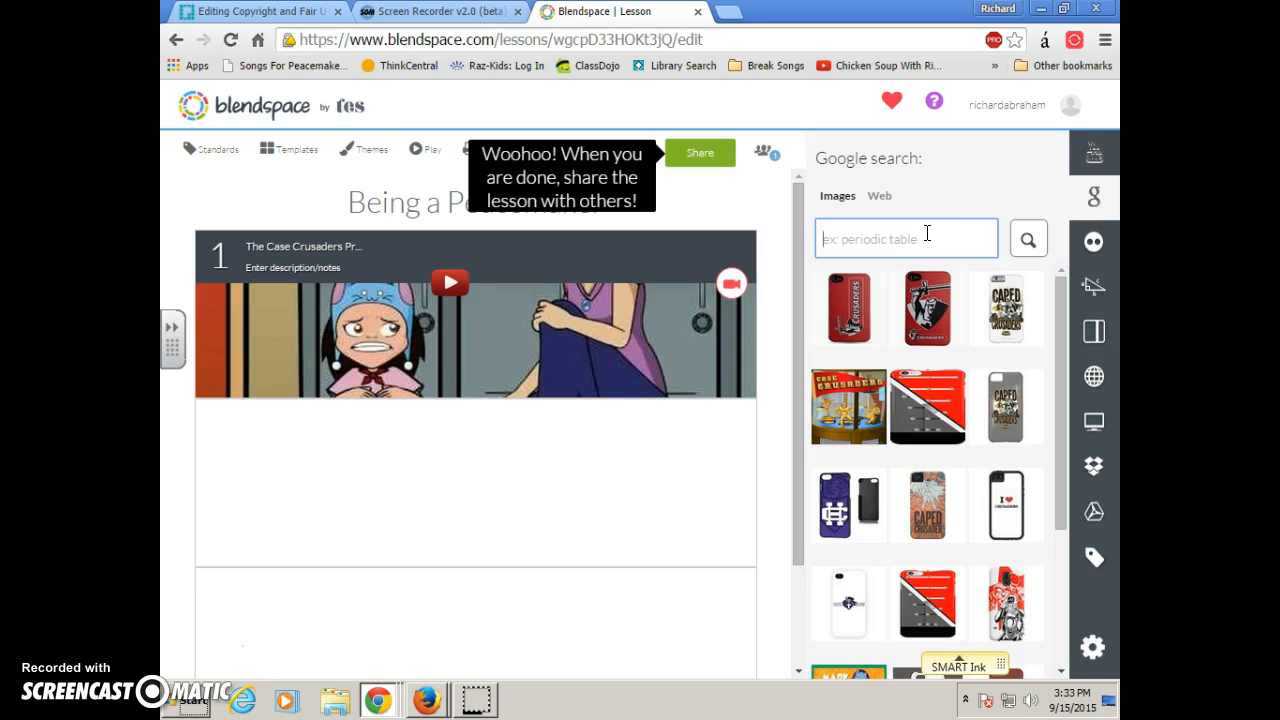
{"action": "type", "text": "Peacemaker peace"}
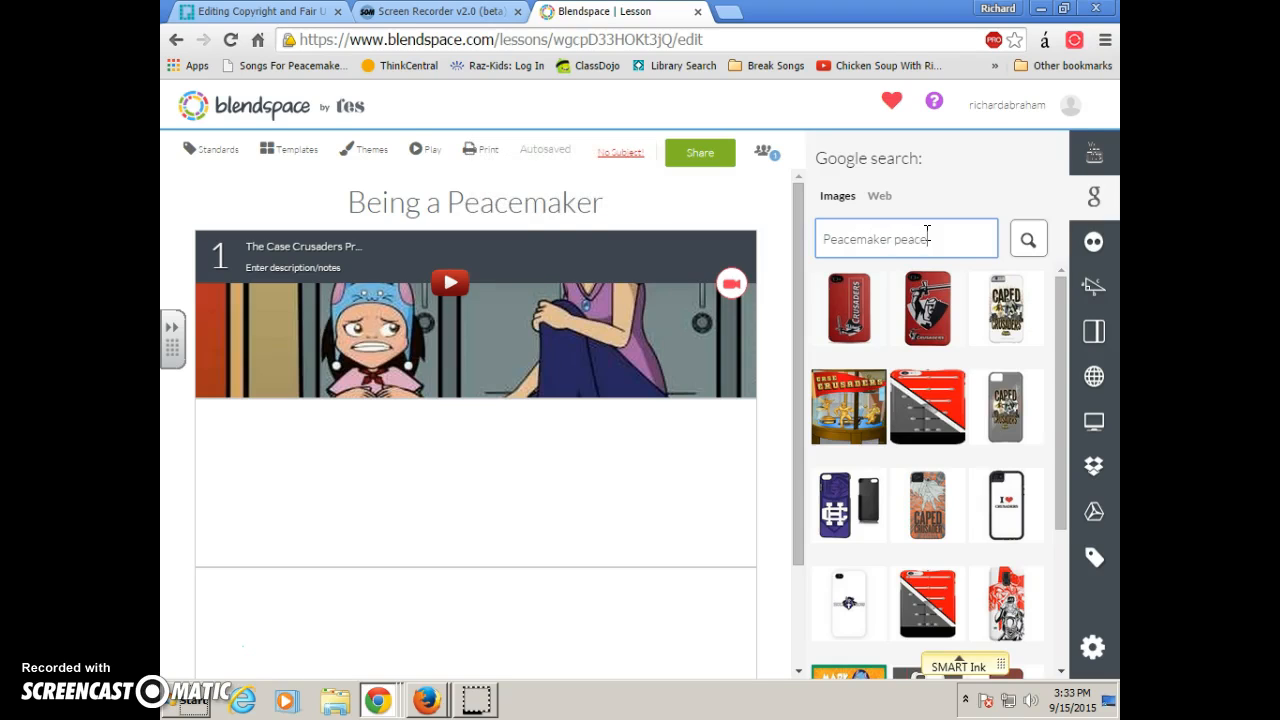
{"action": "type", "text": "breaker"}
{"action": "key", "text": "Return"}
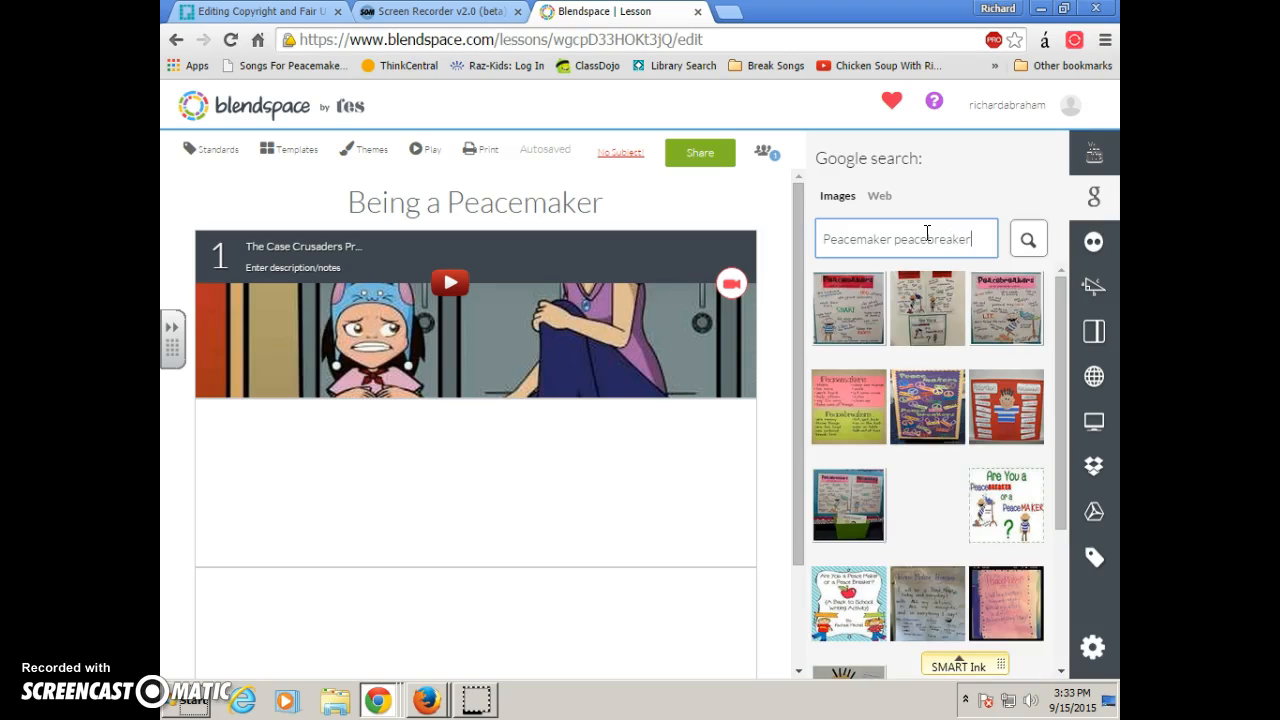
Step: Preview the "Peacemakers are people who..." poster image and place it in the second row of the lesson
{"action": "left_click", "coordinate": [837, 323]}
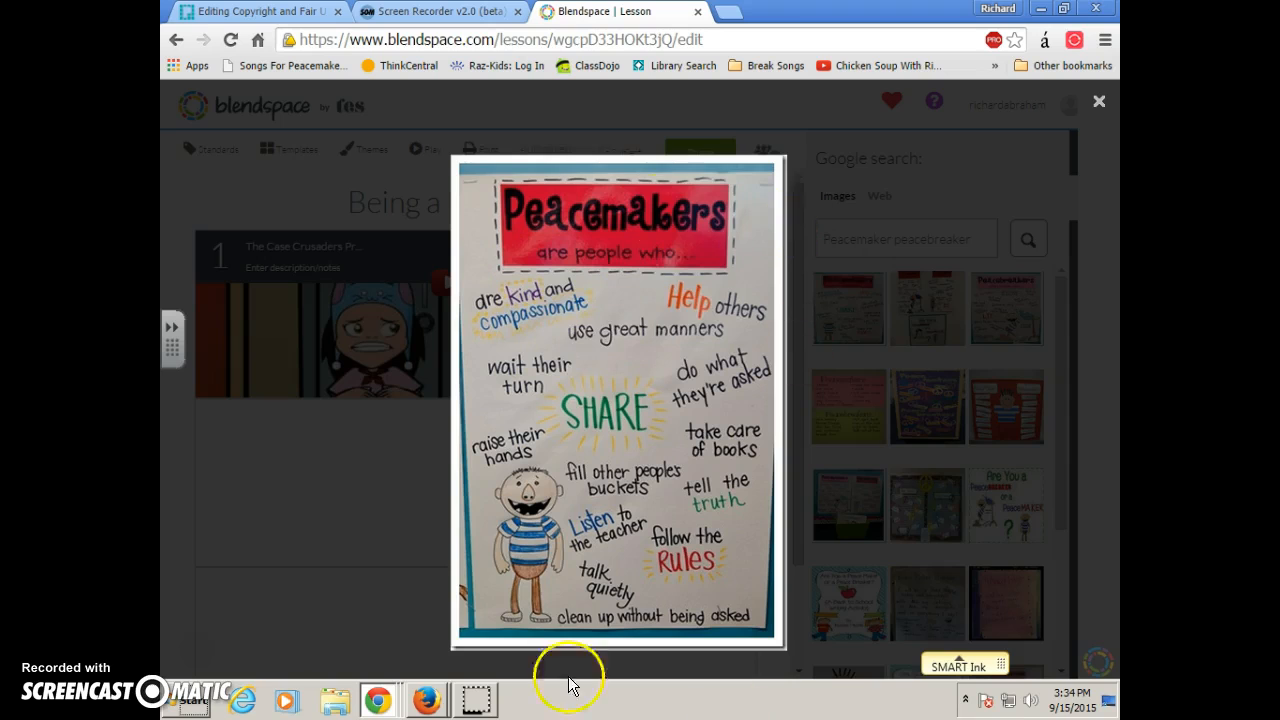
{"action": "left_click", "coordinate": [1099, 104]}
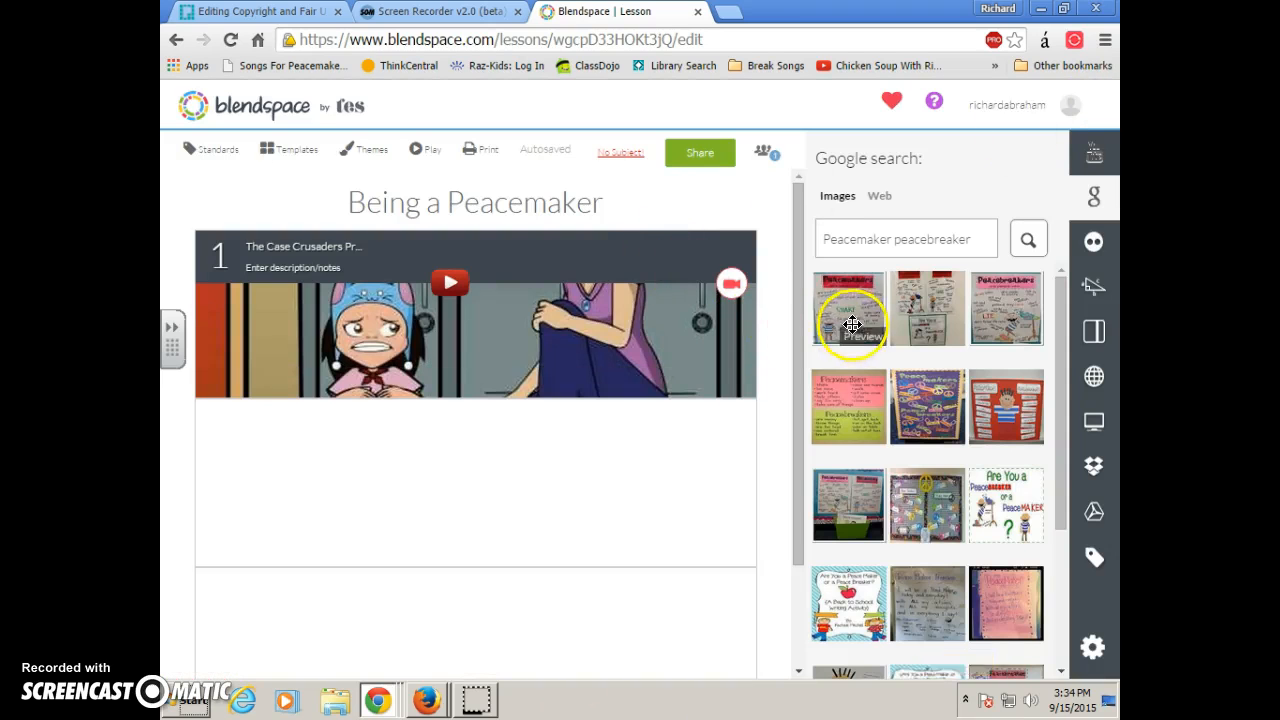
{"action": "left_click_drag", "start_coordinate": [528, 482], "coordinate": [530, 484]}
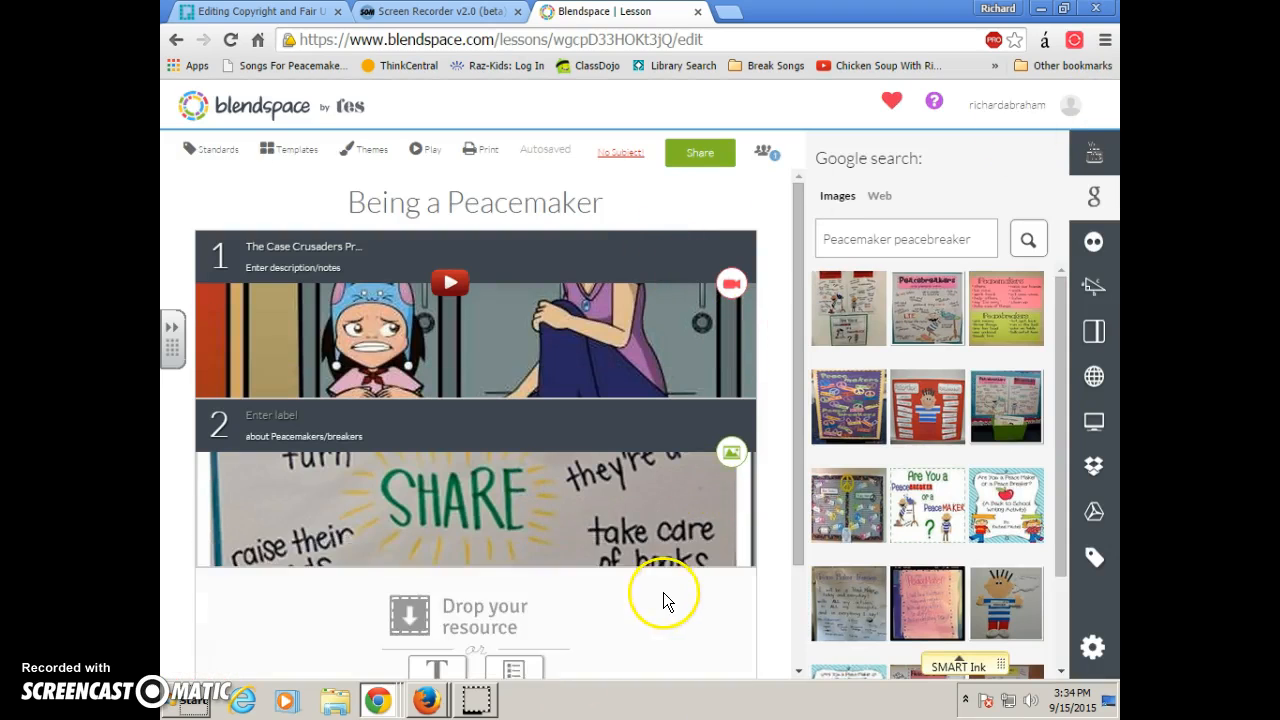
Step: Search Google Images for "being a bucket filler" and place the "Have You Filled a Bucket Today?" image in the third row
{"action": "scroll", "coordinate": [603, 519], "scroll_direction": "down", "scroll_amount": 2}
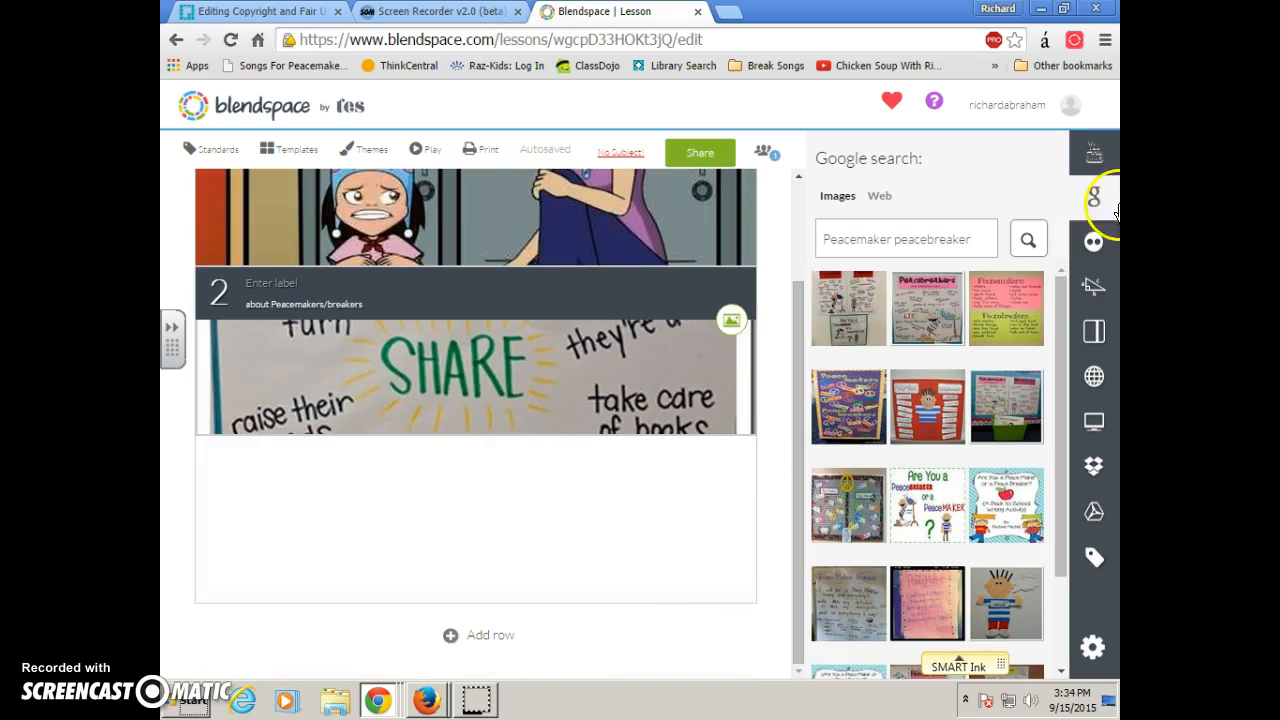
{"action": "left_click", "coordinate": [1094, 153]}
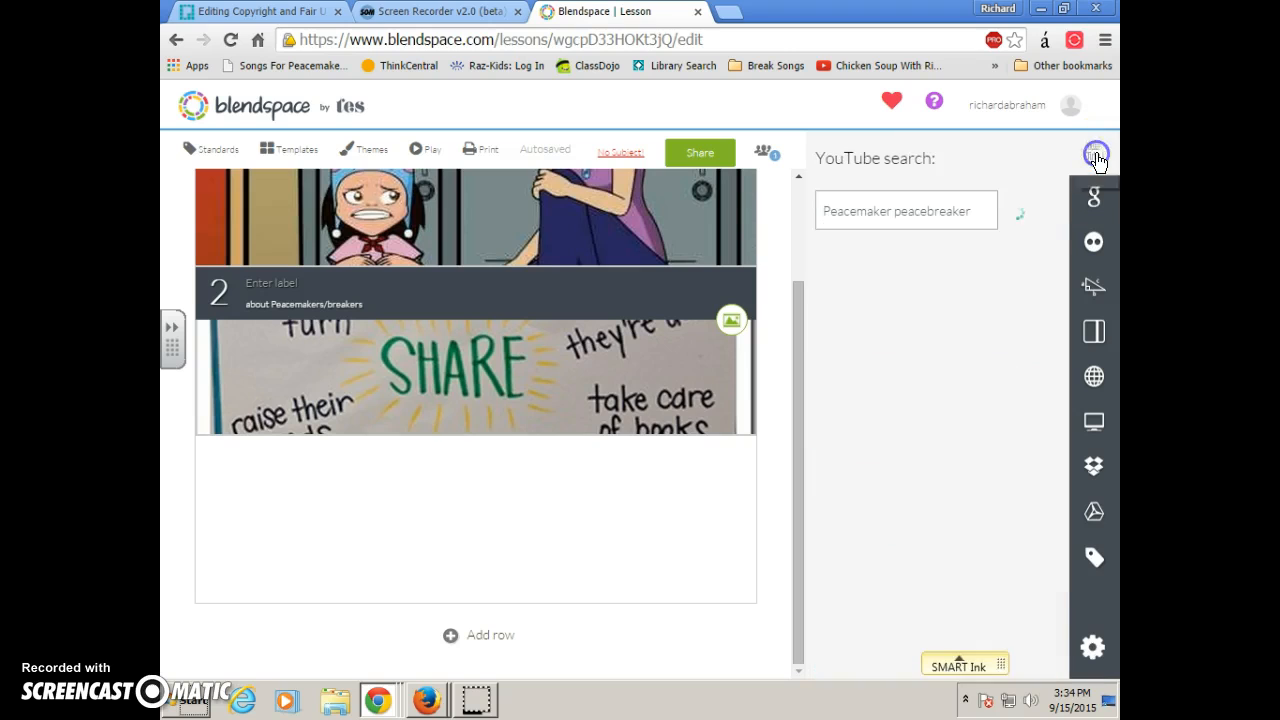
{"action": "left_click", "coordinate": [1094, 197]}
{"action": "left_click", "coordinate": [950, 239]}
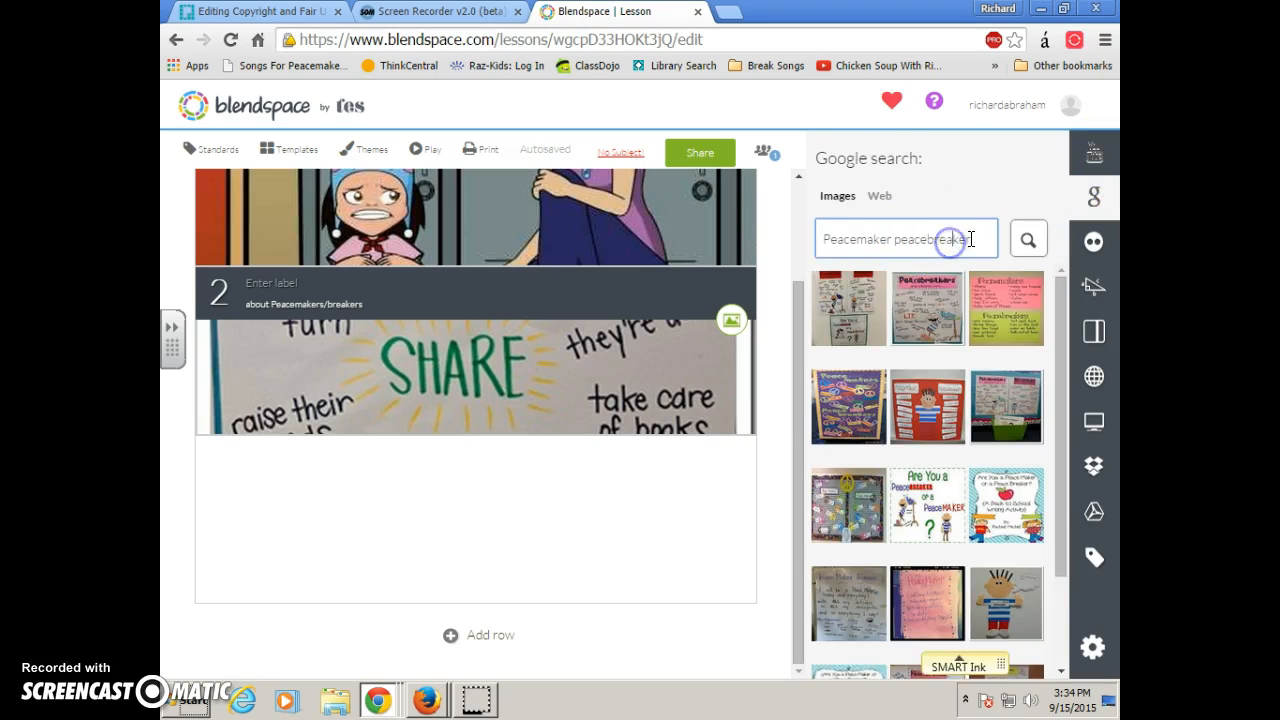
{"action": "key", "text": "ctrl+a"}
{"action": "mouse_move", "coordinate": [740, 260]}
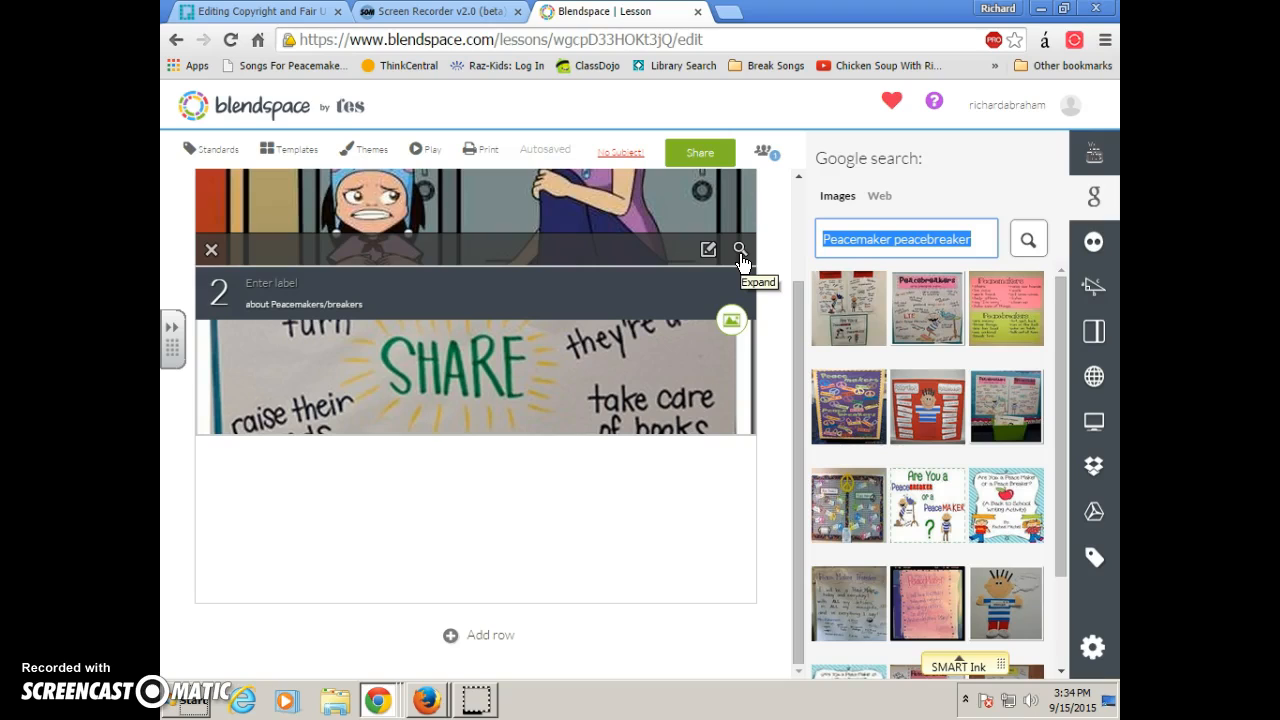
{"action": "type", "text": "being a bu"}
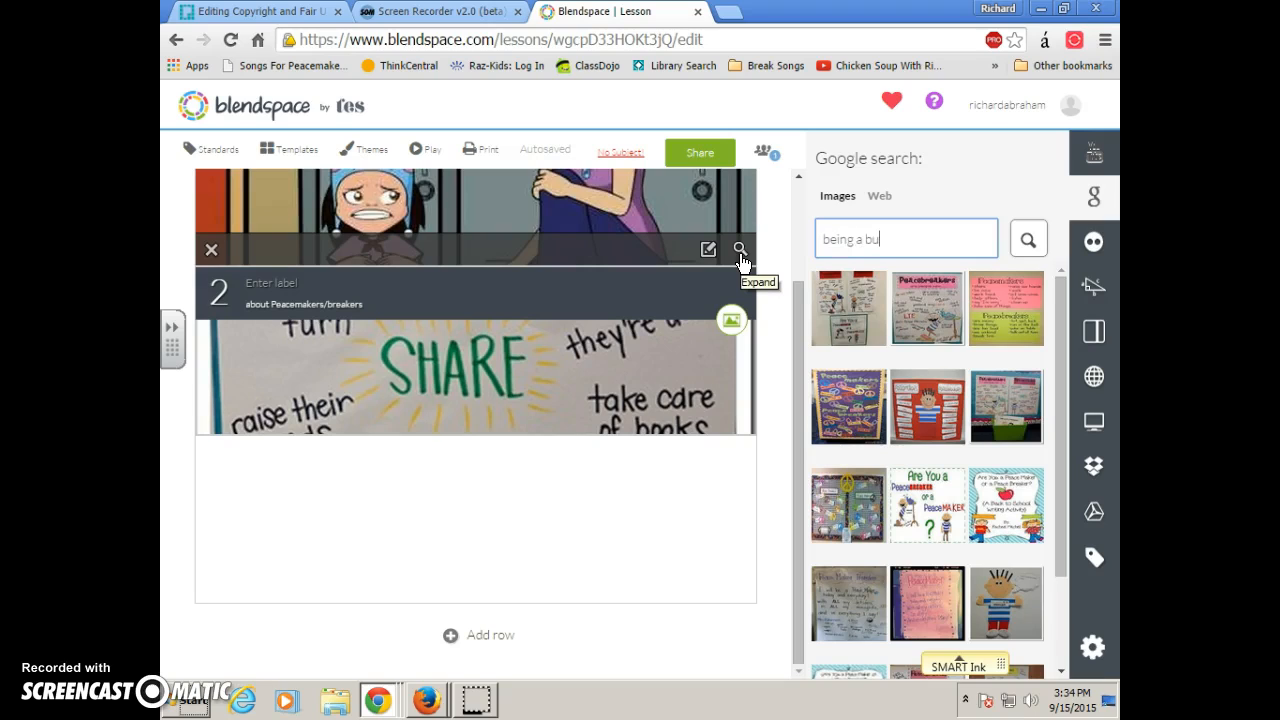
{"action": "type", "text": "cket filler"}
{"action": "key", "text": "Return"}
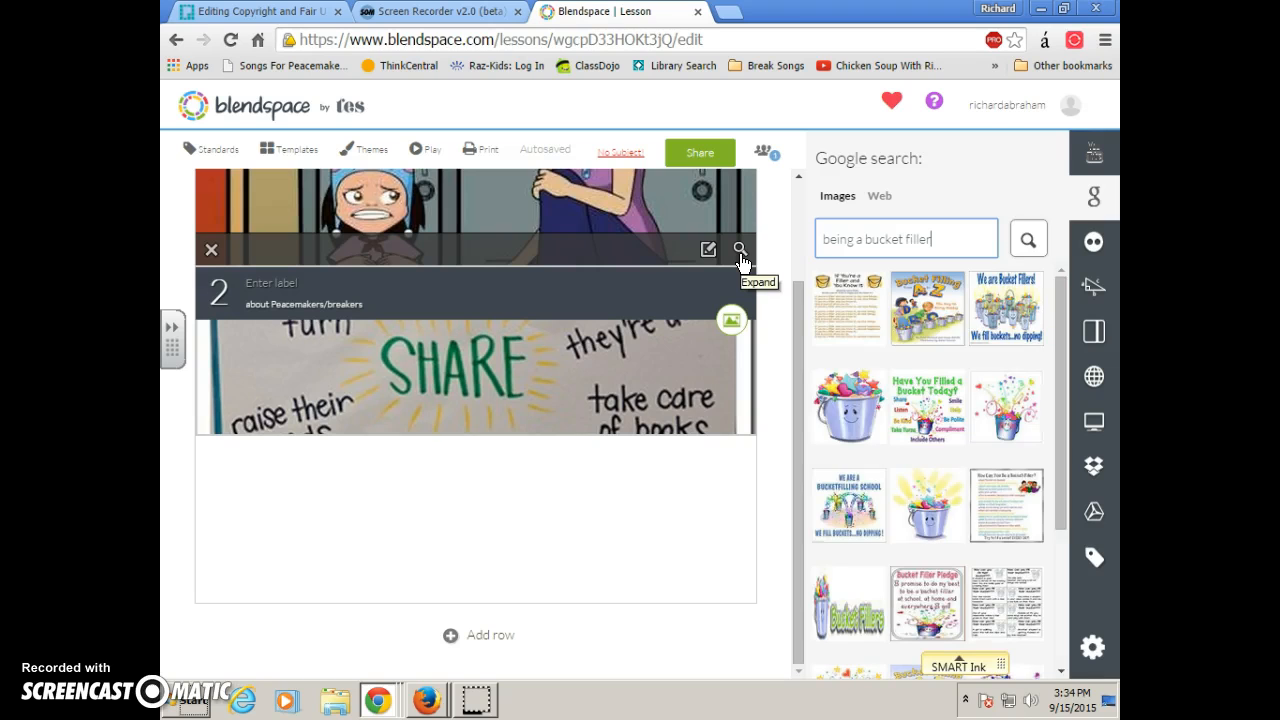
{"action": "left_click", "coordinate": [907, 400]}
{"action": "left_click_drag", "start_coordinate": [907, 400], "coordinate": [603, 503]}
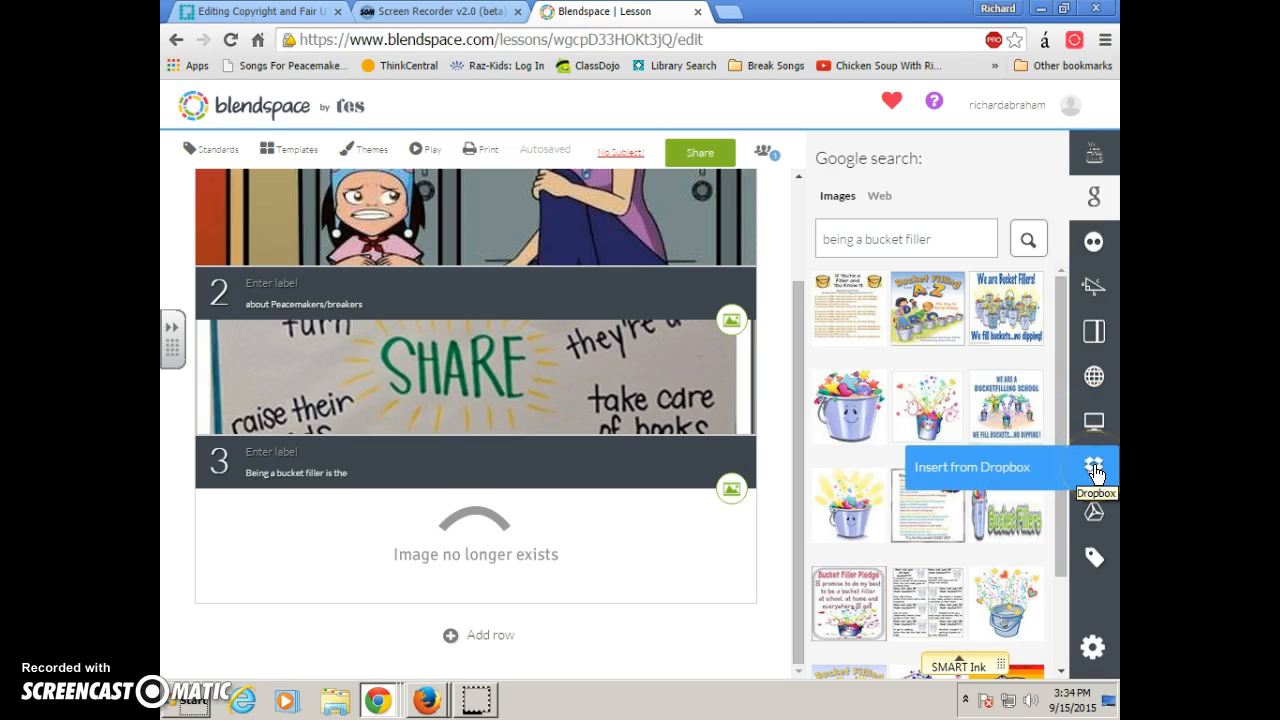
Step: Search the Common Core standards with the subject ELA-Literacy and the grade 1st Grade
{"action": "left_click", "coordinate": [1090, 510]}
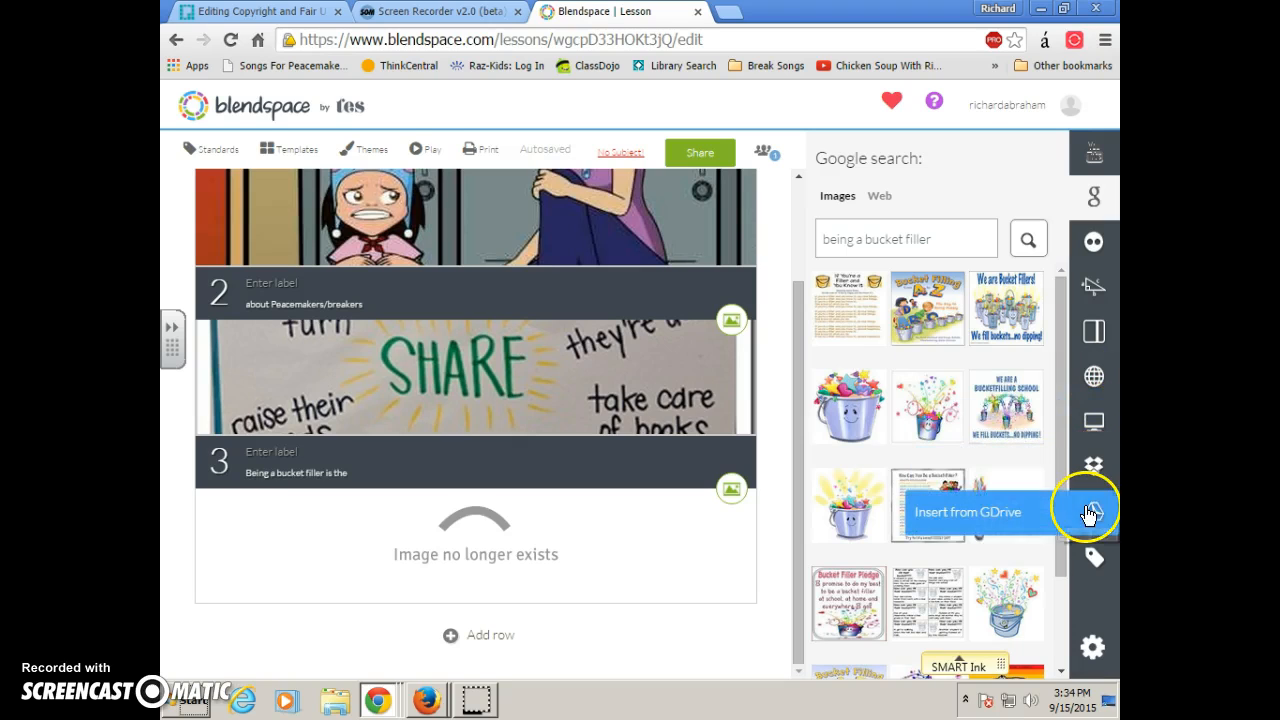
{"action": "left_click", "coordinate": [1090, 557]}
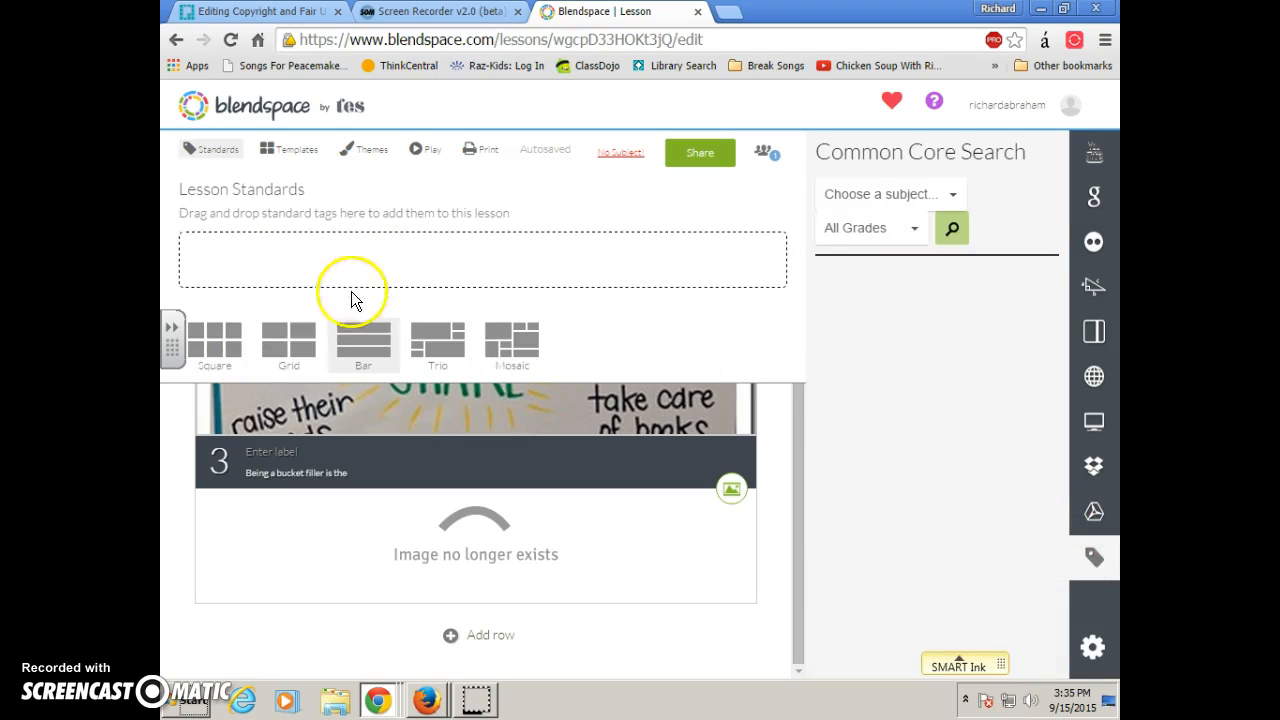
{"action": "left_click", "coordinate": [871, 194]}
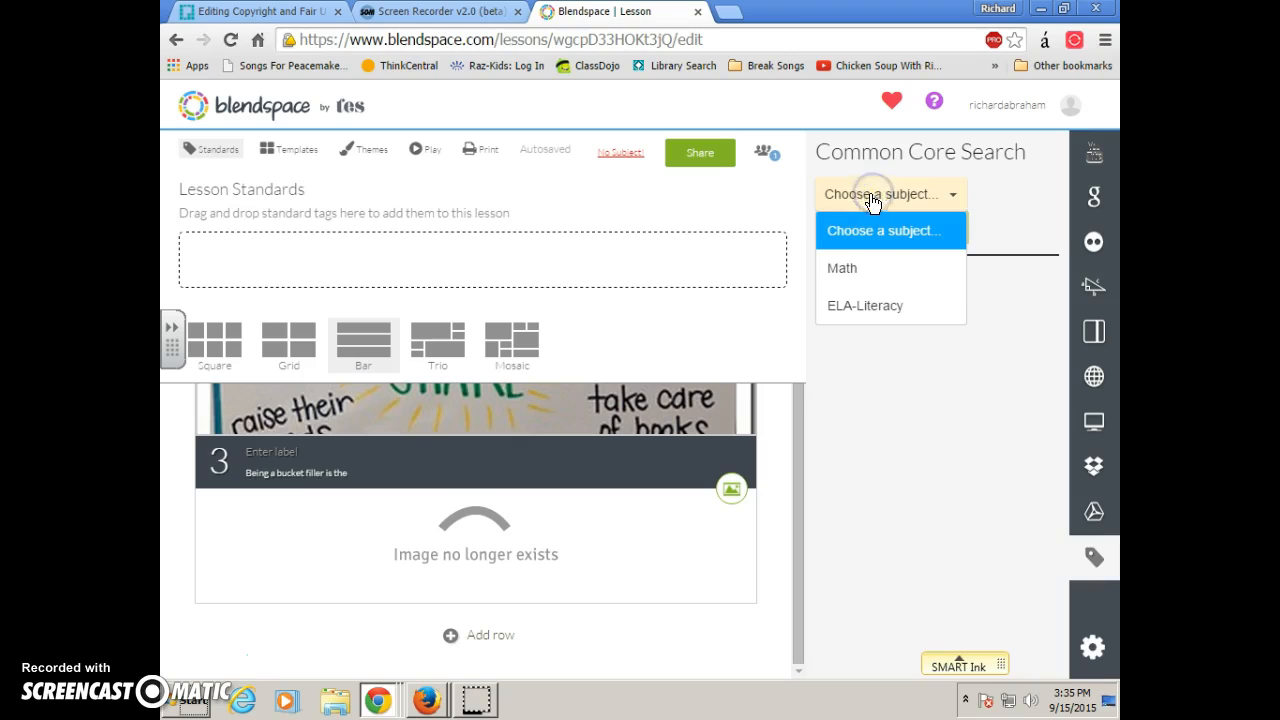
{"action": "left_click", "coordinate": [870, 310]}
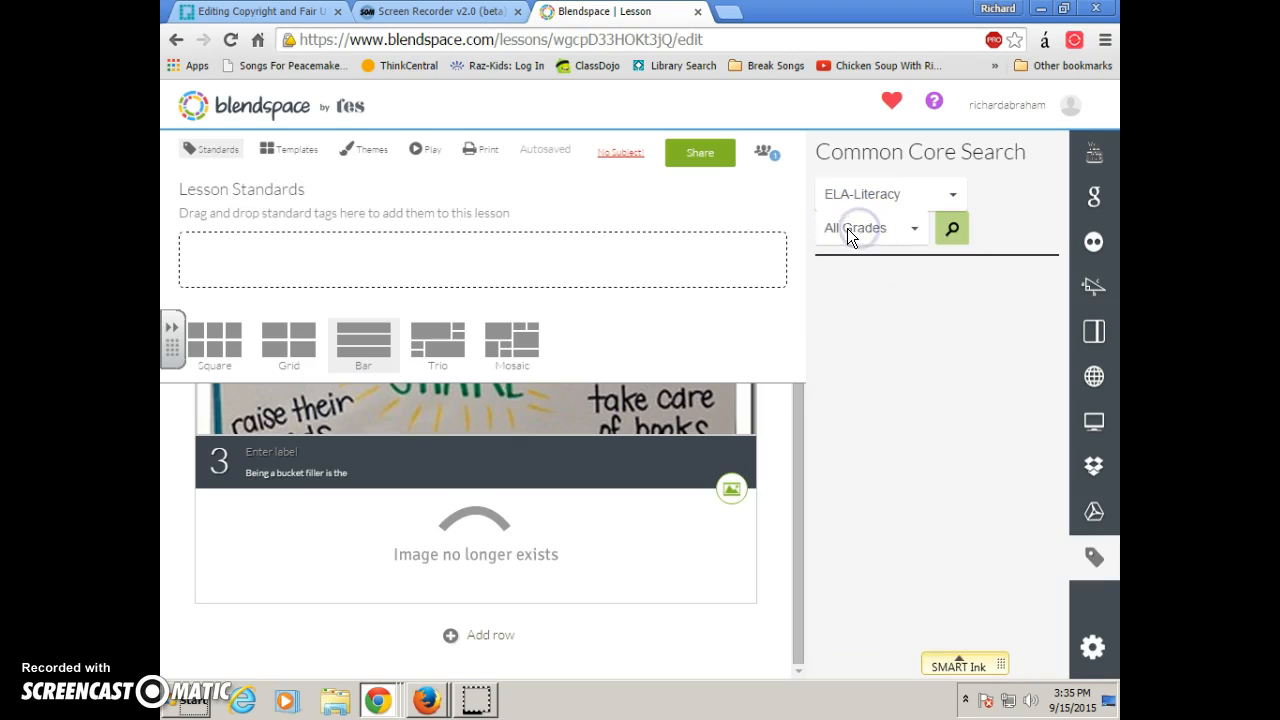
{"action": "left_click", "coordinate": [913, 231]}
{"action": "left_click", "coordinate": [911, 229]}
{"action": "left_click", "coordinate": [866, 229]}
{"action": "left_click", "coordinate": [914, 229]}
{"action": "left_click", "coordinate": [904, 322]}
{"action": "left_click", "coordinate": [913, 230]}
{"action": "left_click", "coordinate": [914, 229]}
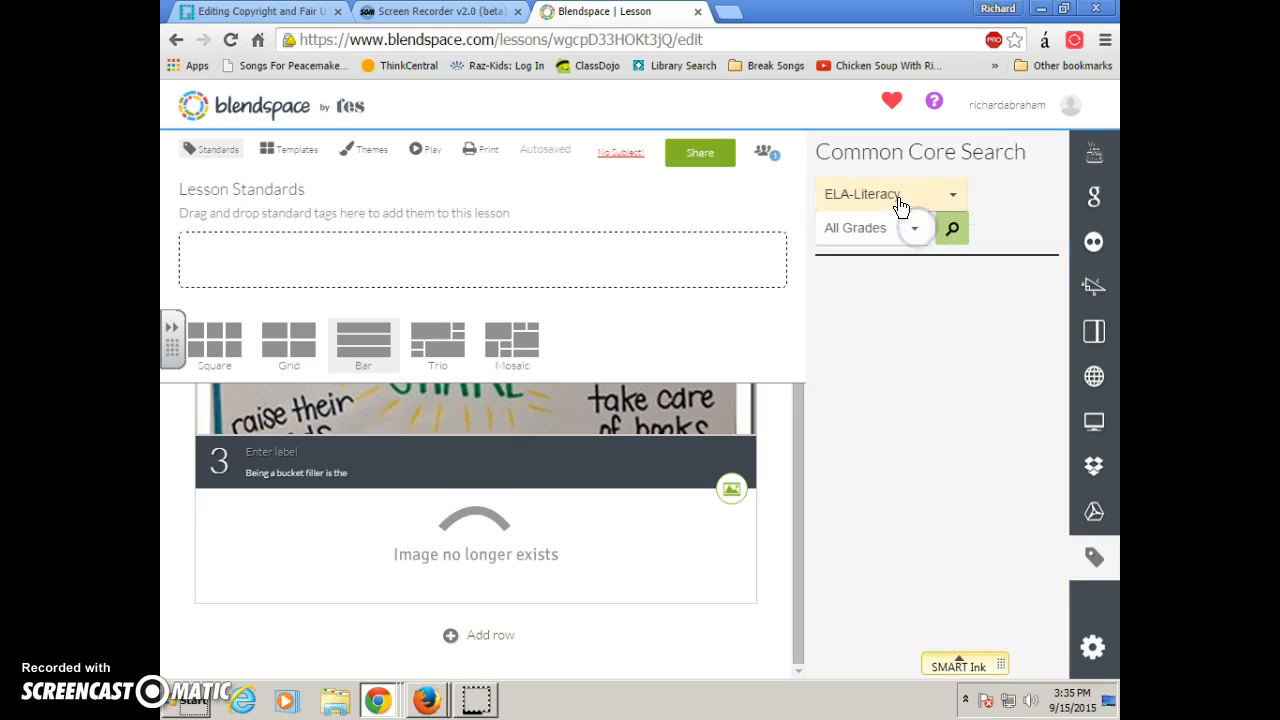
{"action": "left_click", "coordinate": [889, 229]}
{"action": "left_click", "coordinate": [874, 378]}
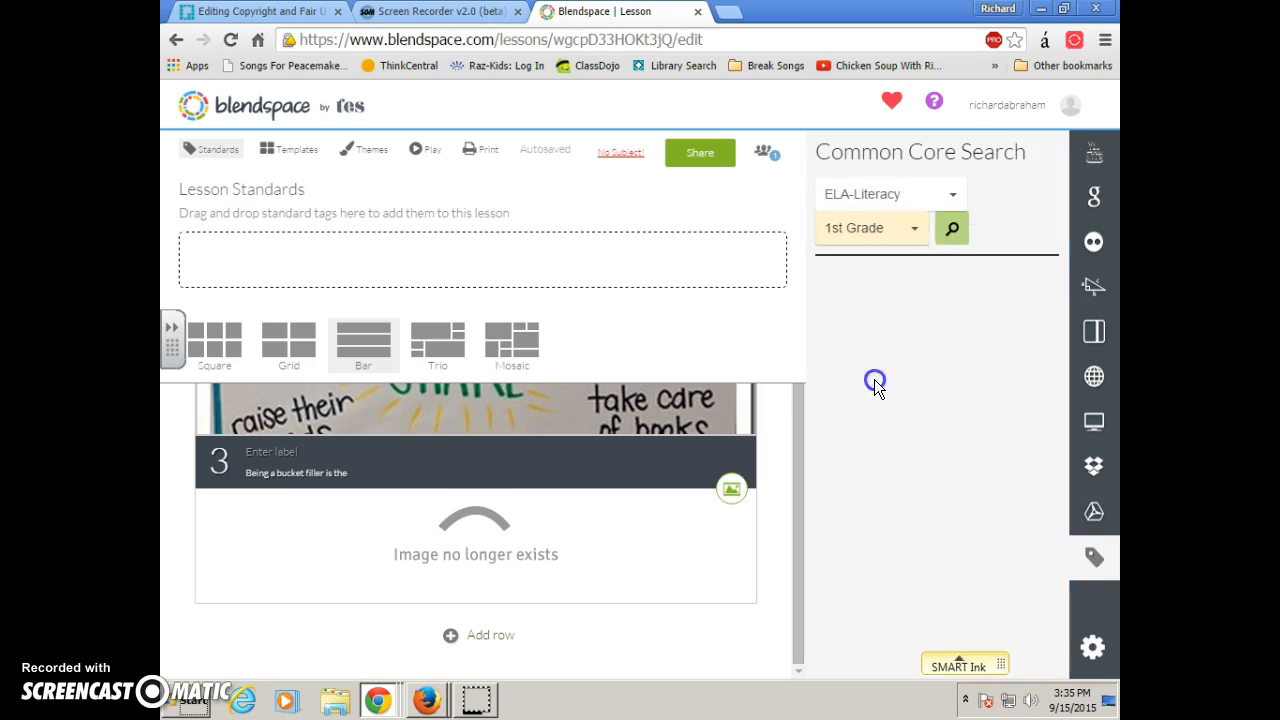
{"action": "left_click", "coordinate": [948, 232]}
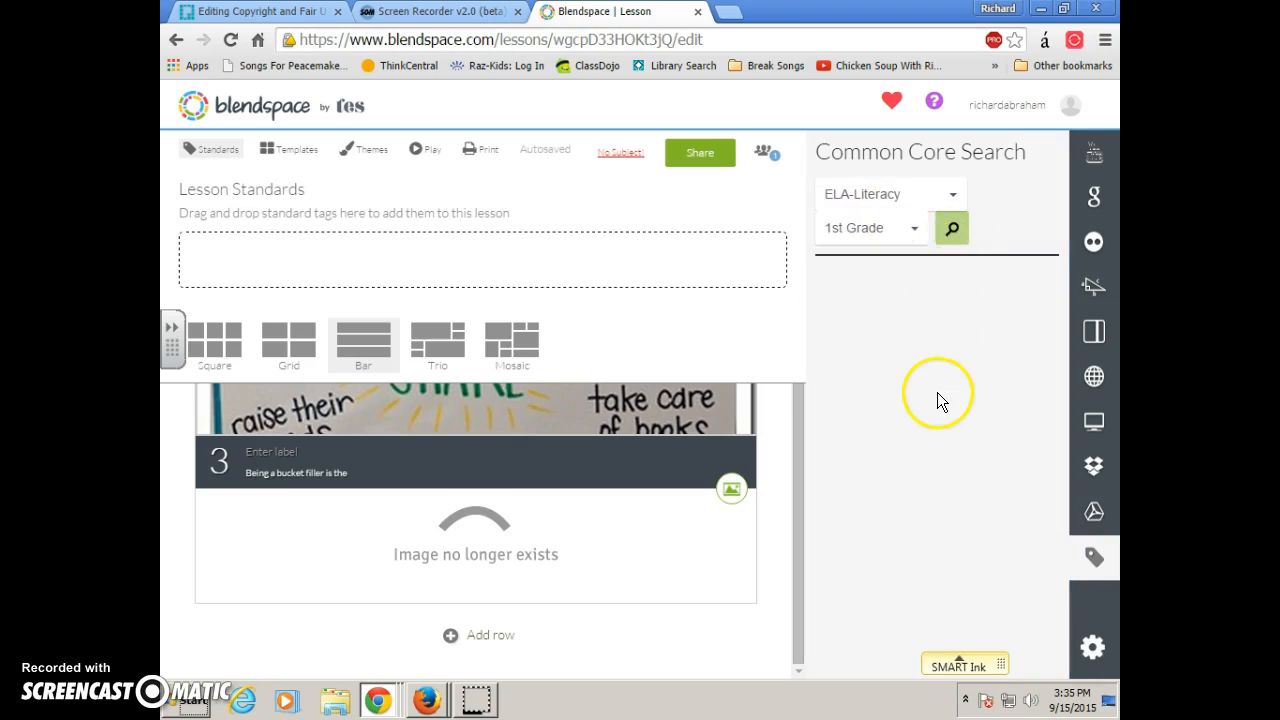
{"action": "left_click", "coordinate": [945, 229]}
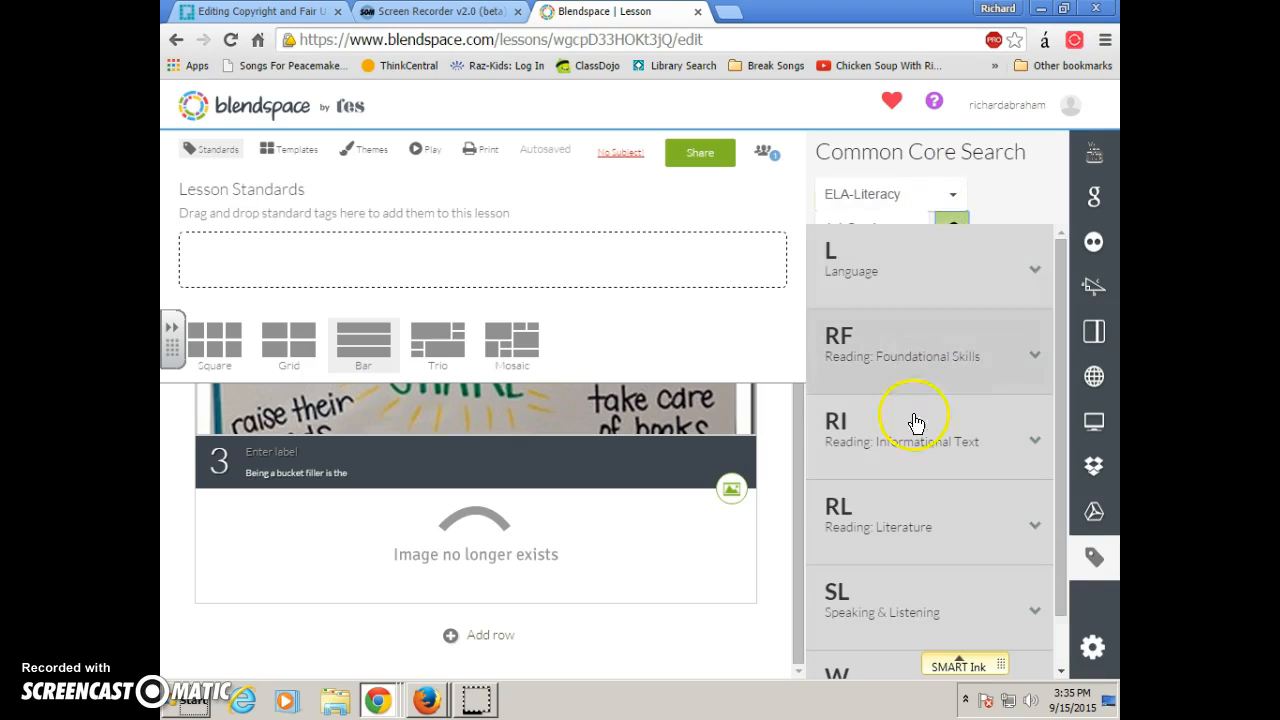
Step: Add the Speaking & Listening standards CCSS.ELA-Literacy.SL.1.1 and SL.1.1b to the lesson standards and return to the Google image search
{"action": "left_click", "coordinate": [926, 610]}
{"action": "scroll", "coordinate": [880, 537], "scroll_direction": "down", "scroll_amount": 2}
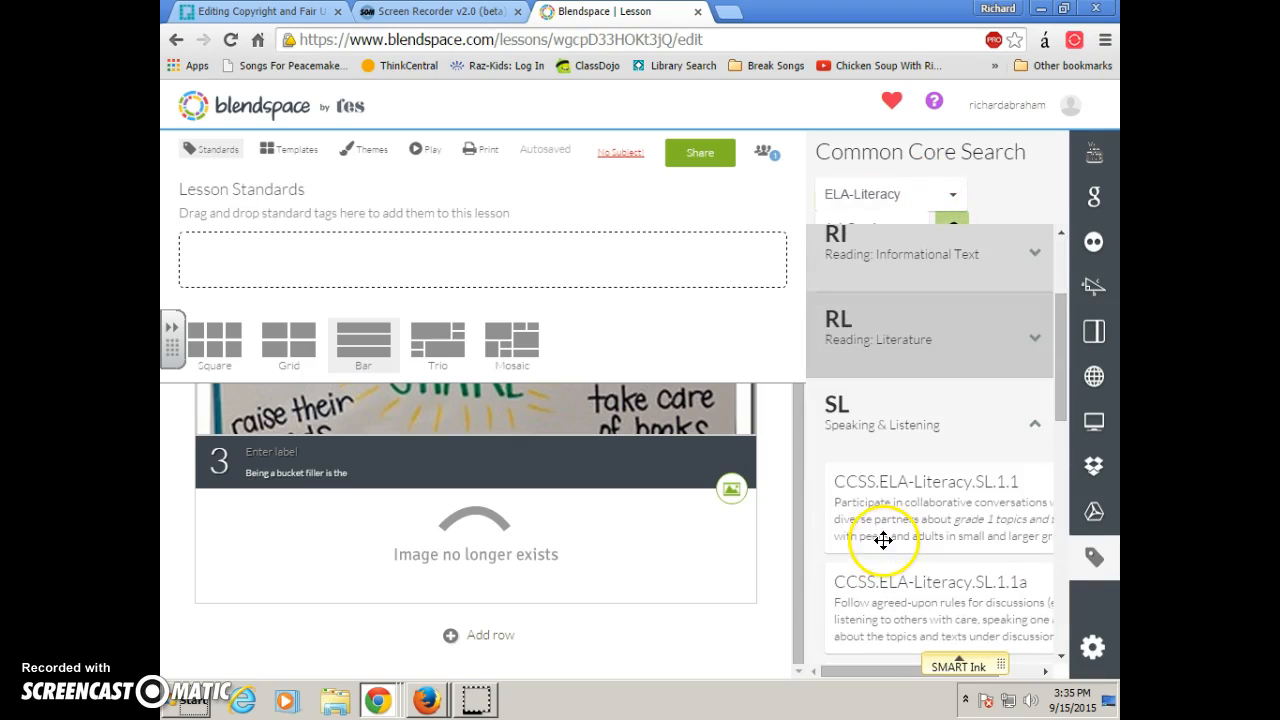
{"action": "left_click_drag", "start_coordinate": [852, 533], "coordinate": [429, 292]}
{"action": "left_click_drag", "start_coordinate": [880, 585], "coordinate": [575, 256]}
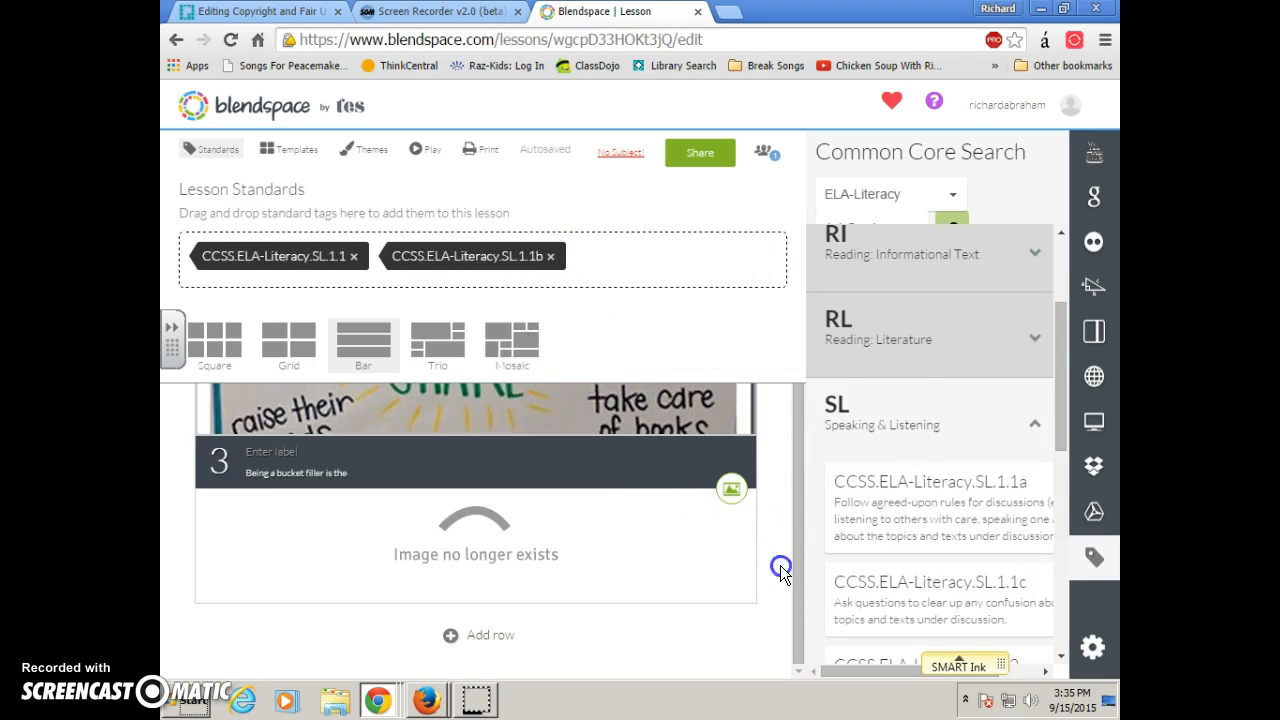
{"action": "left_click", "coordinate": [1096, 200]}
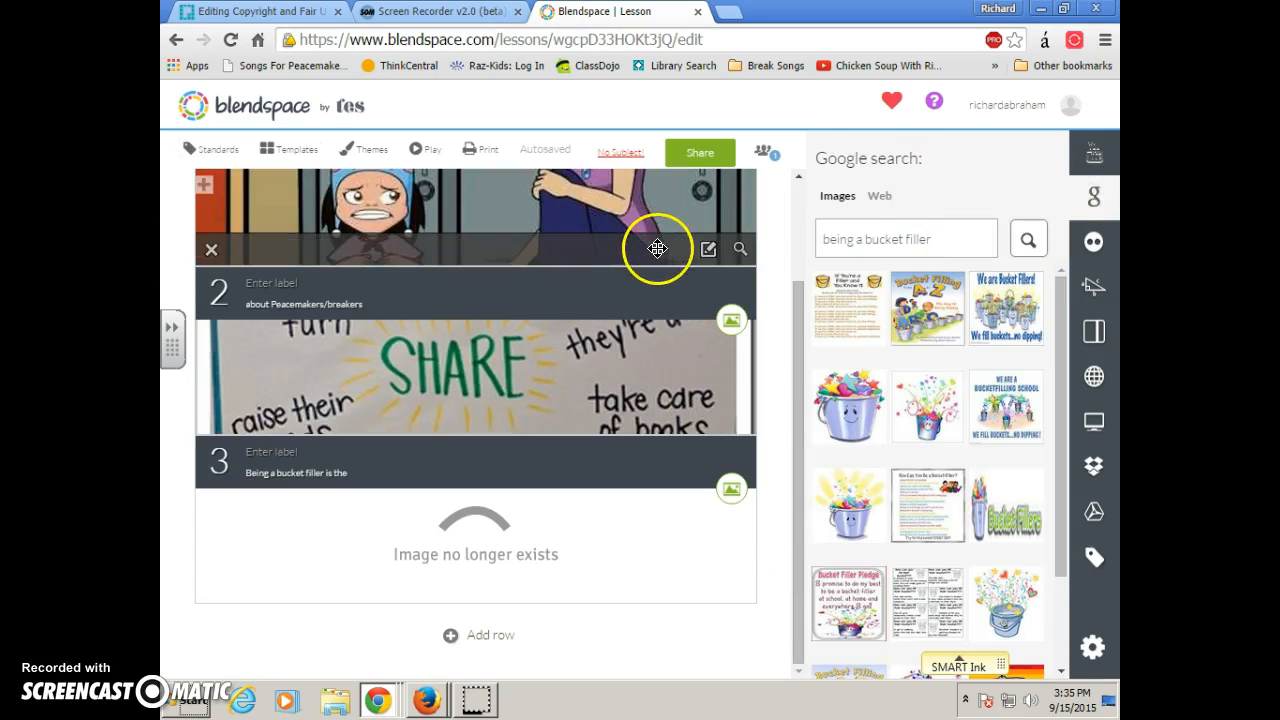
Step: Review the lesson's sharing options and its privacy settings for viewing and copying resources
{"action": "left_click", "coordinate": [698, 160]}
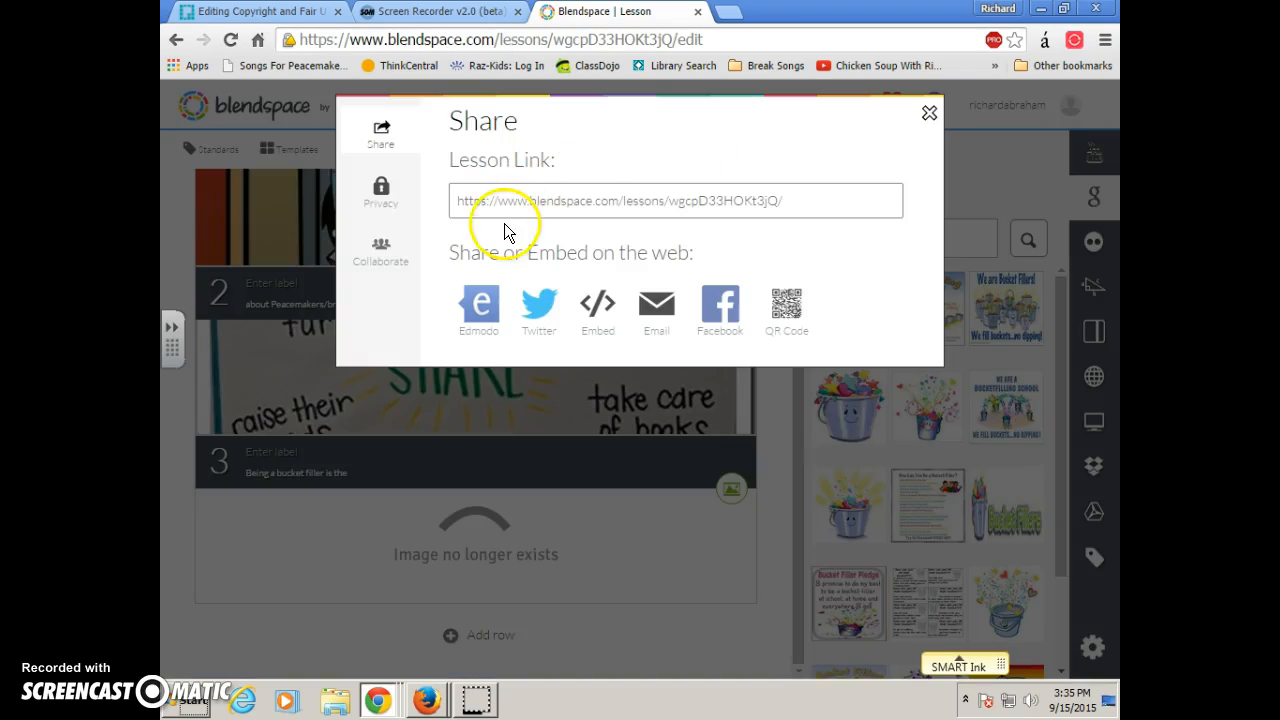
{"action": "left_click", "coordinate": [381, 192]}
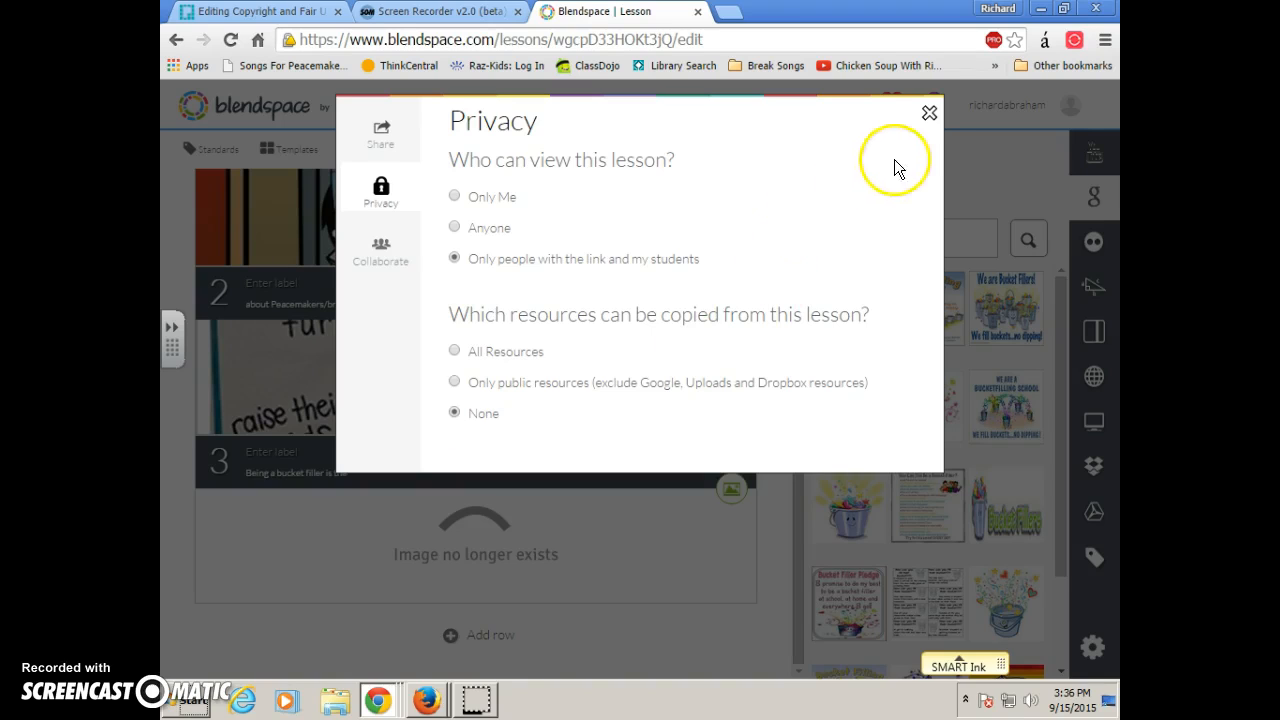
{"action": "left_click", "coordinate": [929, 116]}
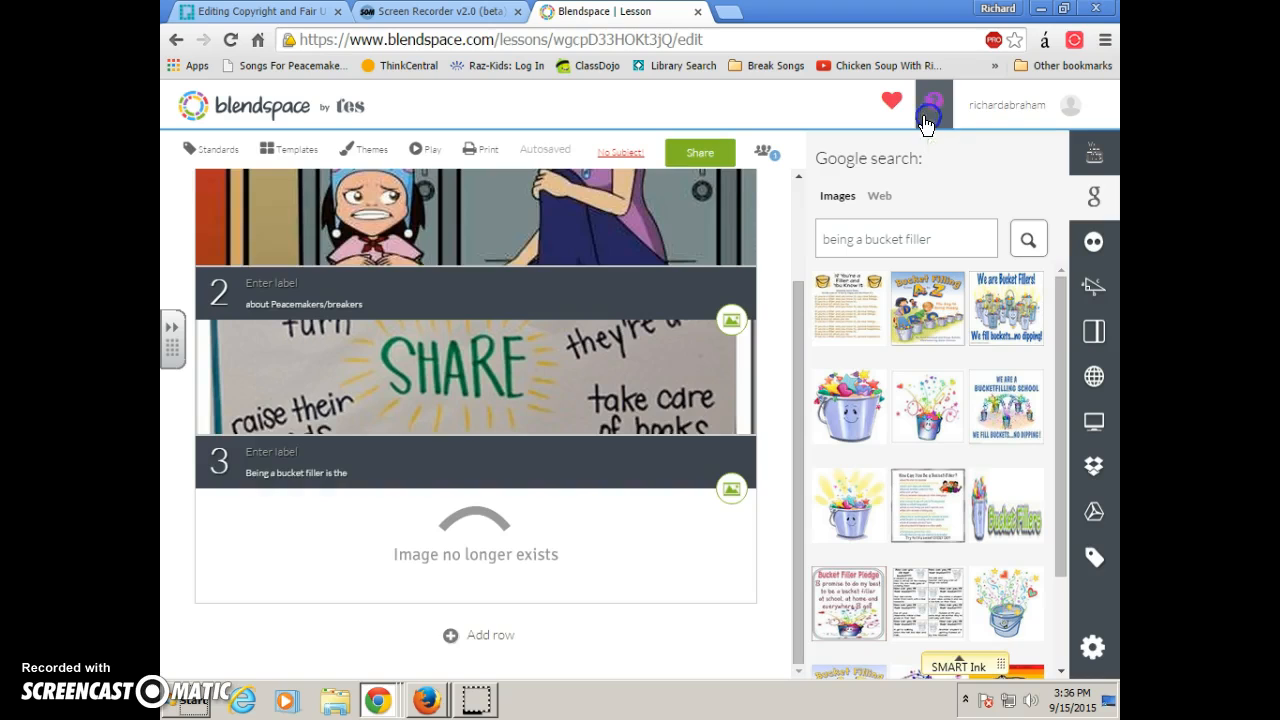
{"action": "scroll", "coordinate": [749, 360], "scroll_direction": "up", "scroll_amount": 2}
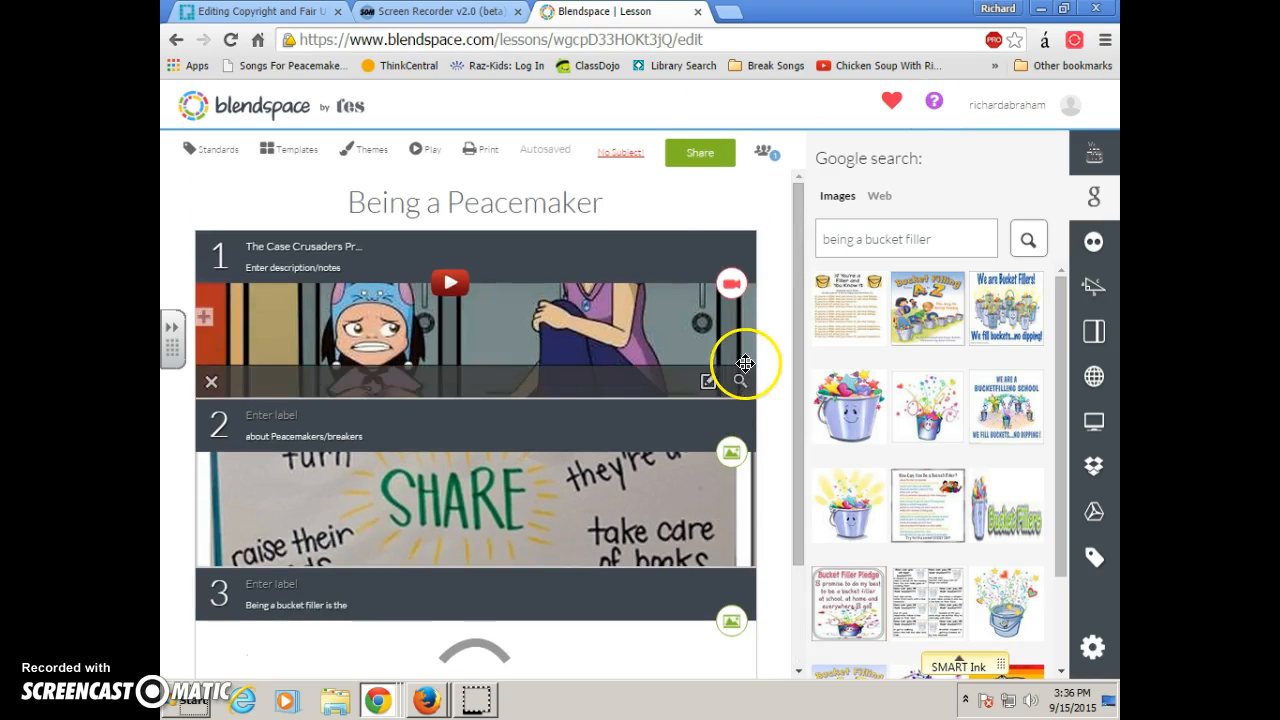
Step: Check the lesson's co-author and collaboration options alongside its web sharing choices
{"action": "left_click", "coordinate": [693, 160]}
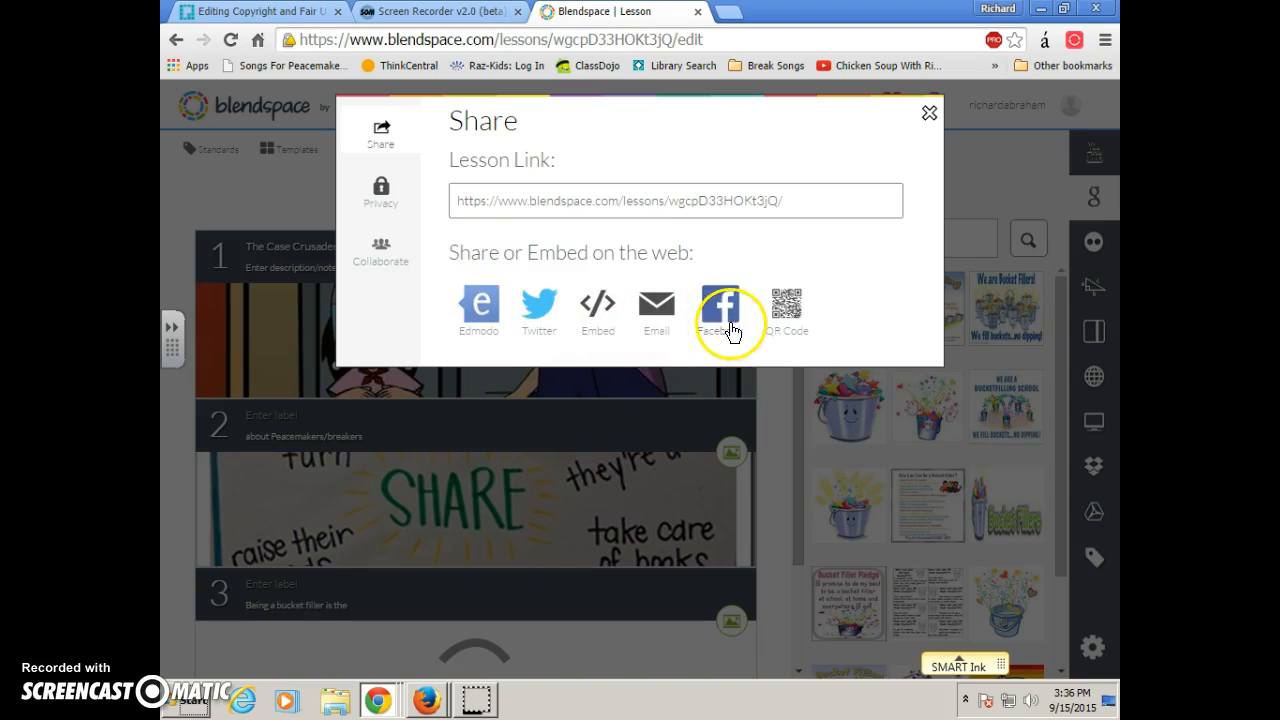
{"action": "left_click", "coordinate": [370, 255]}
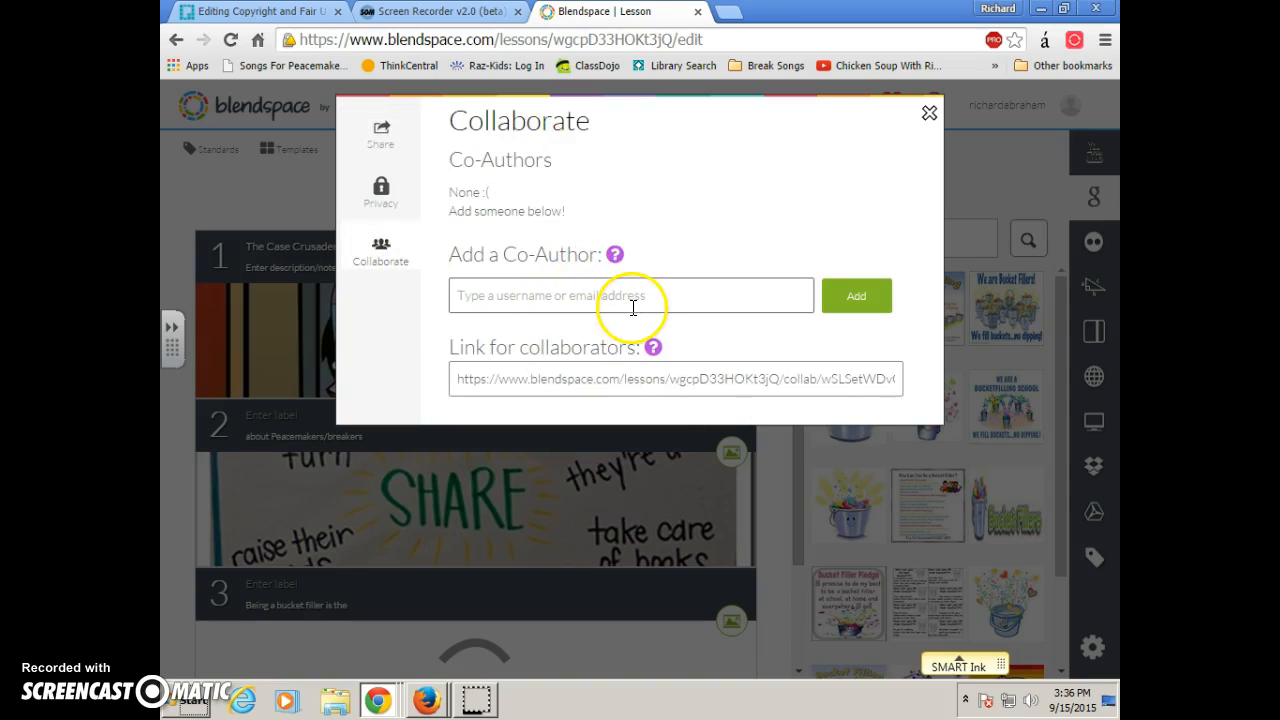
{"action": "left_click", "coordinate": [395, 208]}
{"action": "left_click", "coordinate": [383, 120]}
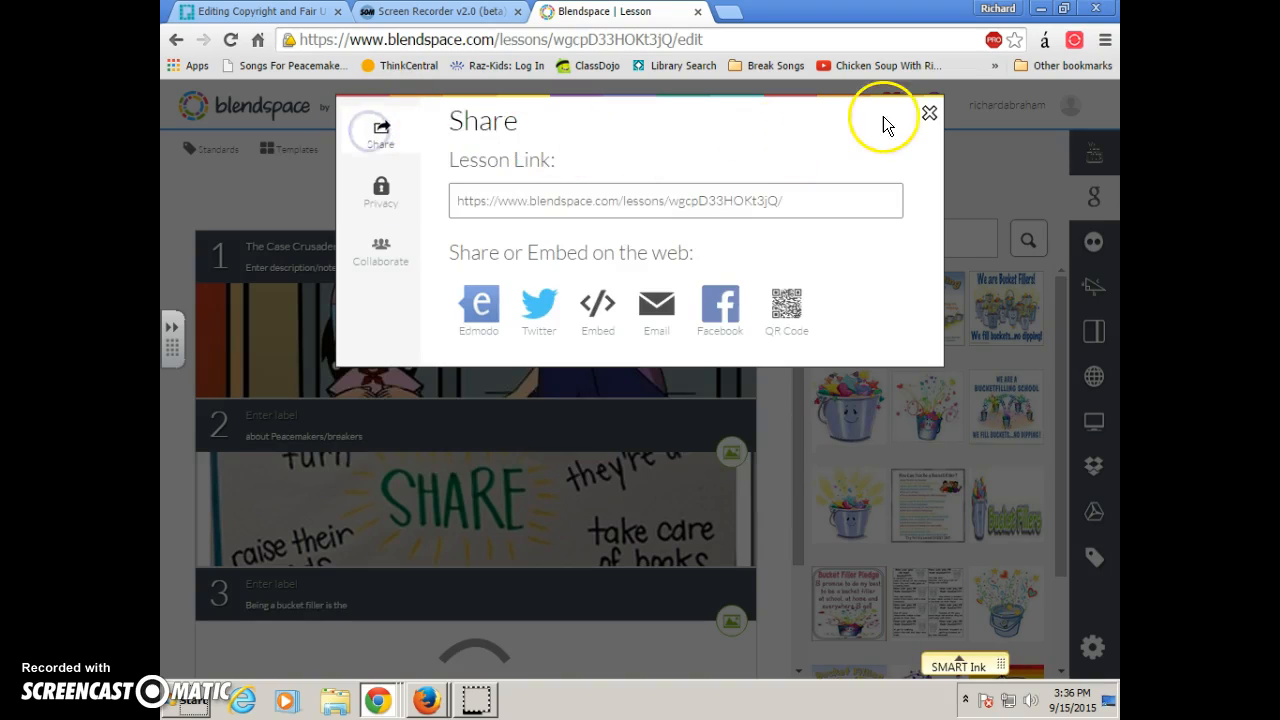
{"action": "left_click", "coordinate": [930, 117]}
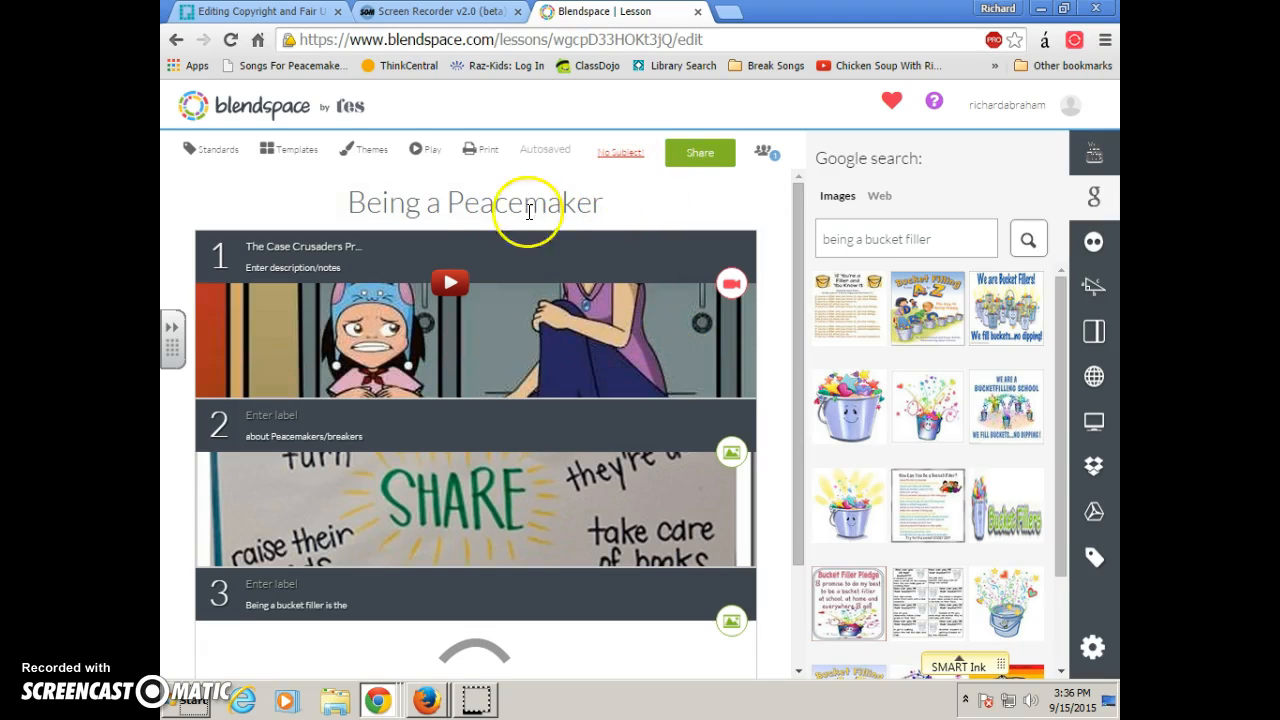
Step: Preview the lesson in presentation mode, starting the "I Messages" video and going through both image items
{"action": "left_click", "coordinate": [424, 155]}
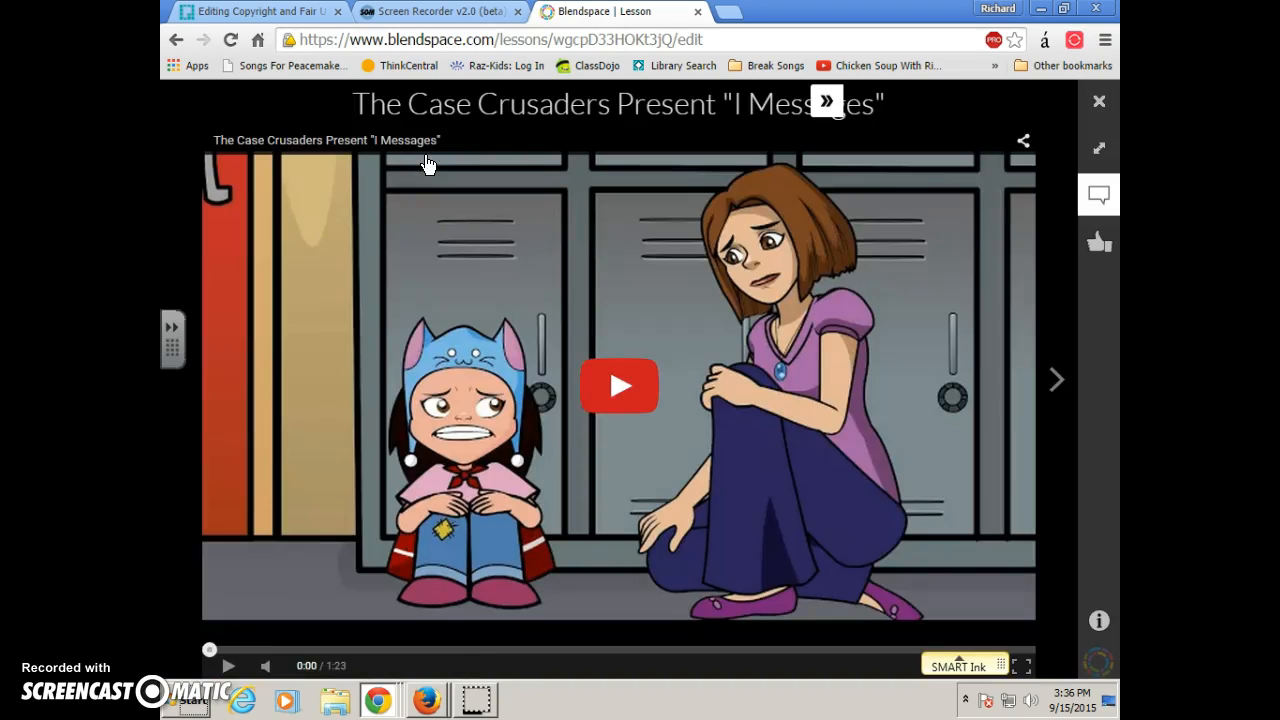
{"action": "left_click", "coordinate": [603, 387]}
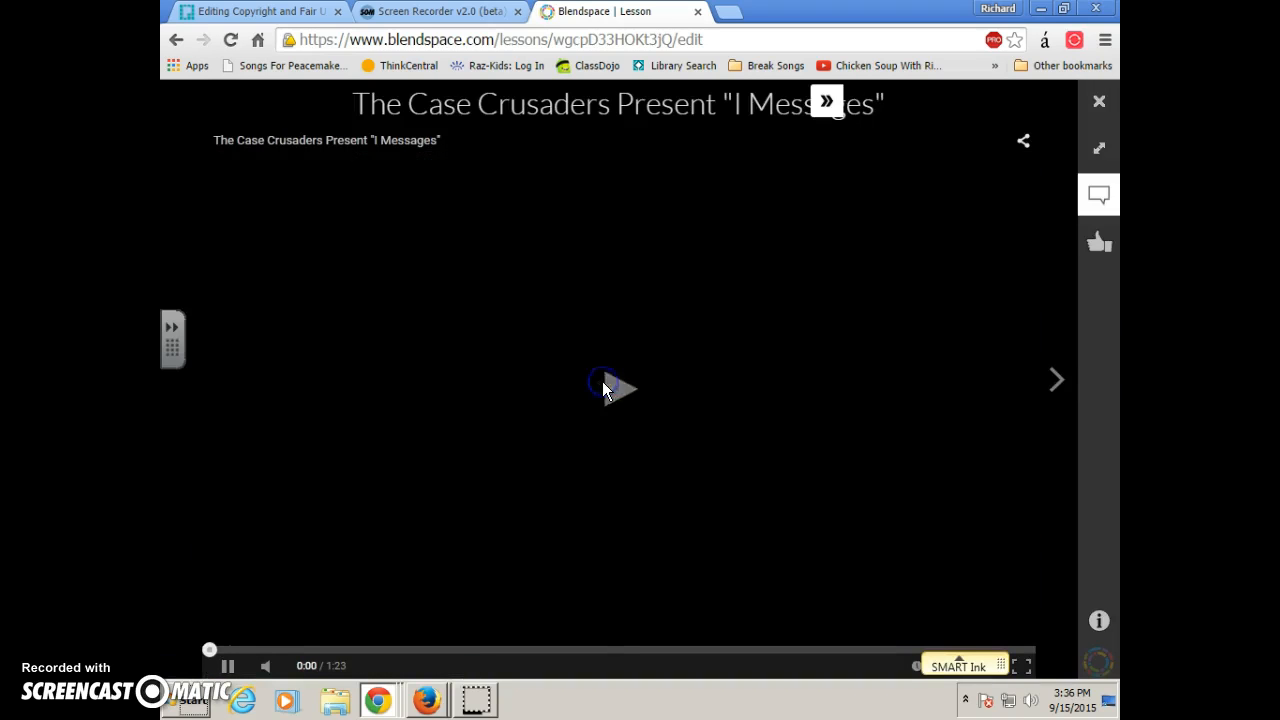
{"action": "left_click", "coordinate": [1055, 388]}
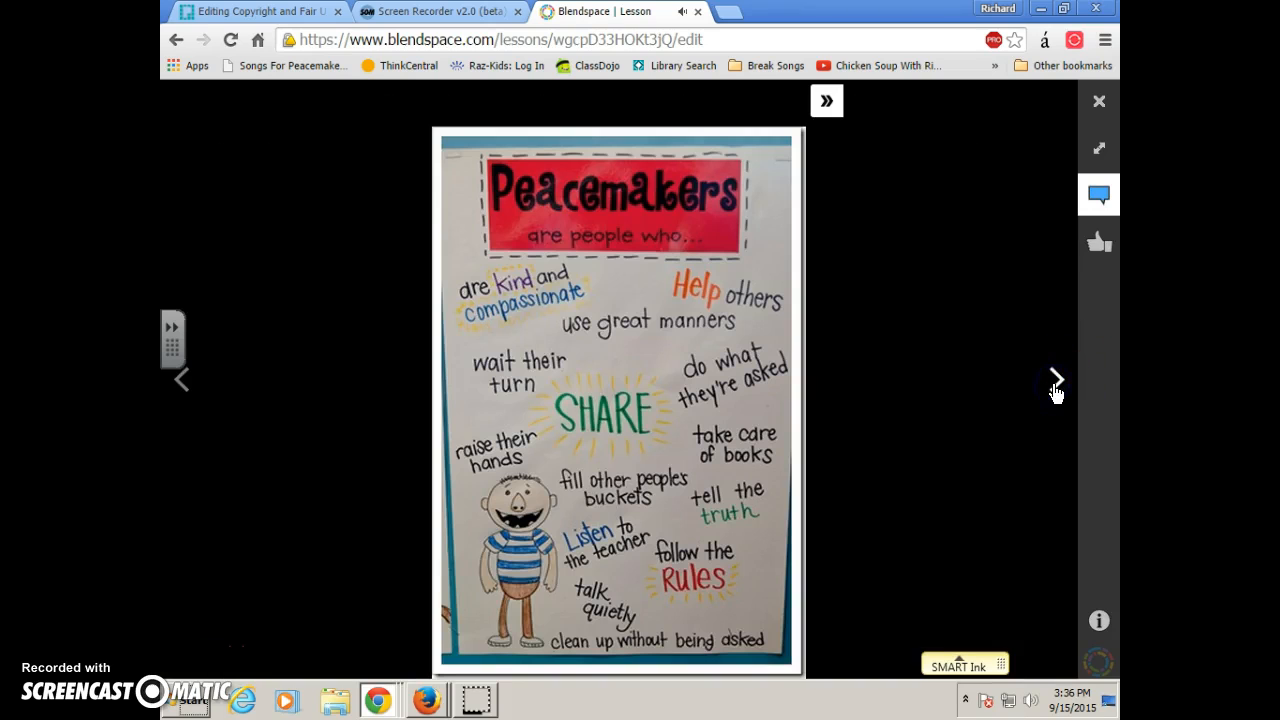
{"action": "left_click", "coordinate": [1055, 388]}
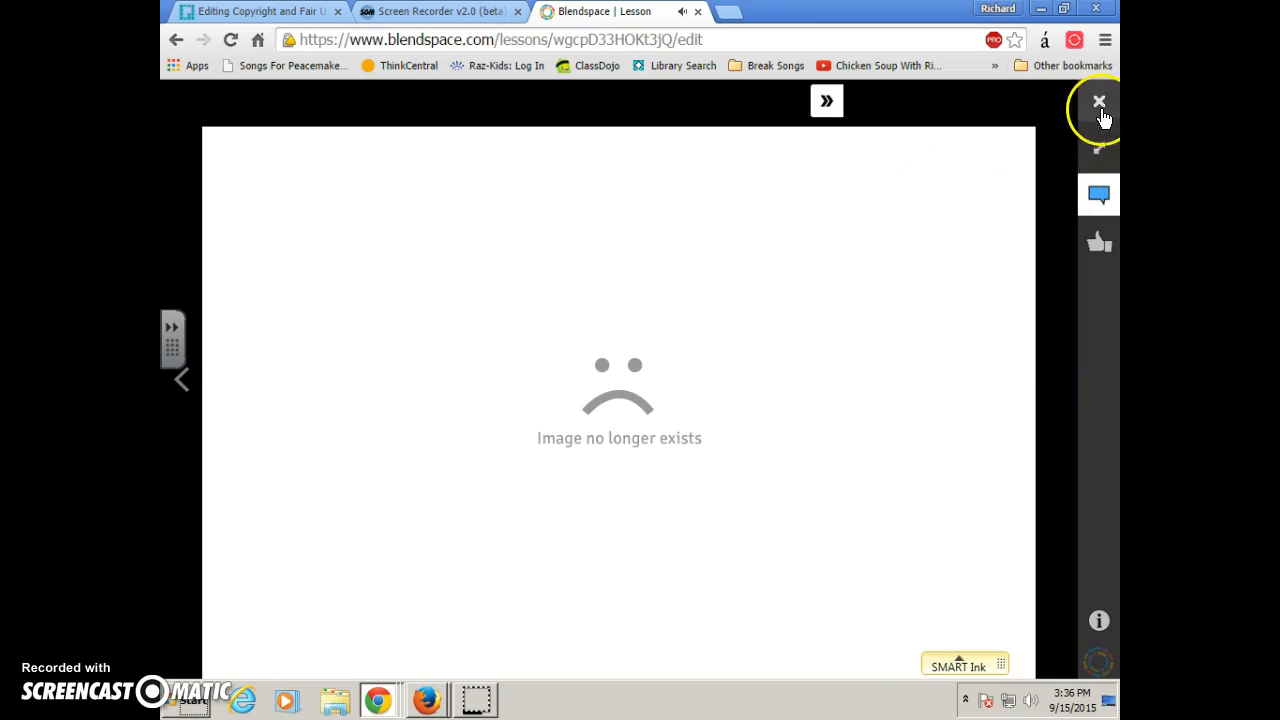
{"action": "left_click", "coordinate": [1099, 101]}
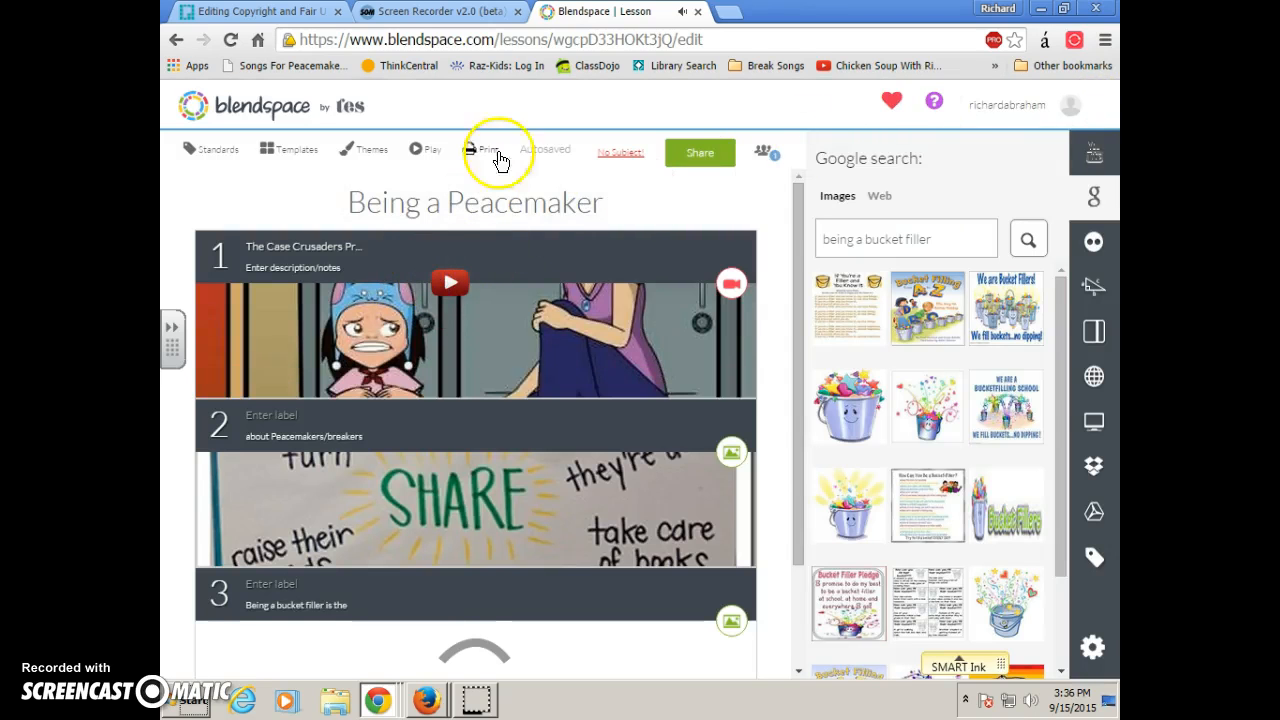